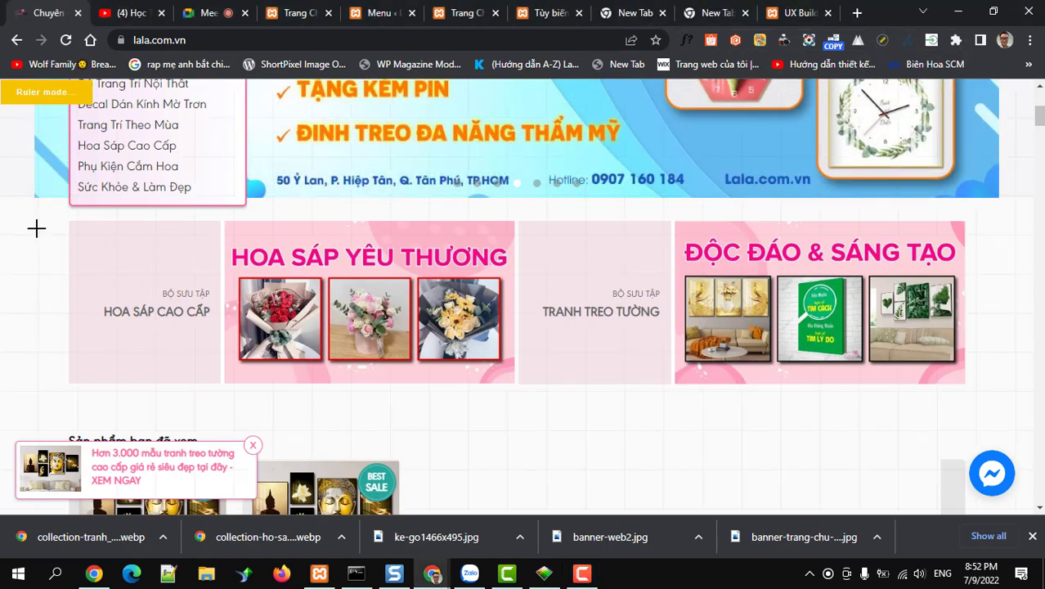
- Measure the HOA SÁP collection block on the lala.com.vn reference page with the ruler
{"action": "left_click_drag", "start_coordinate": [33, 219], "coordinate": [518, 382]}
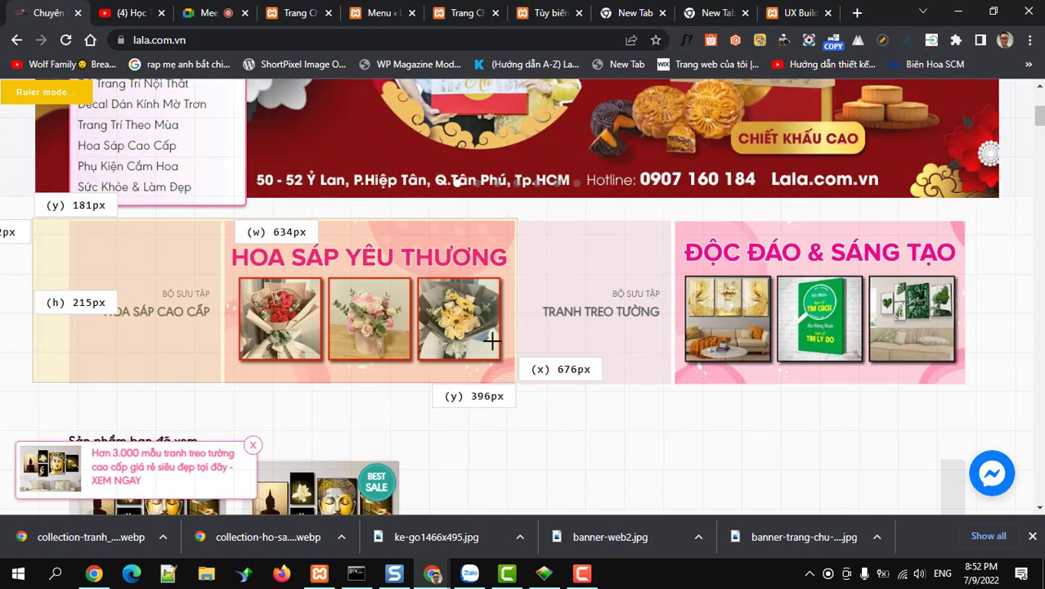
{"action": "left_click", "coordinate": [504, 425]}
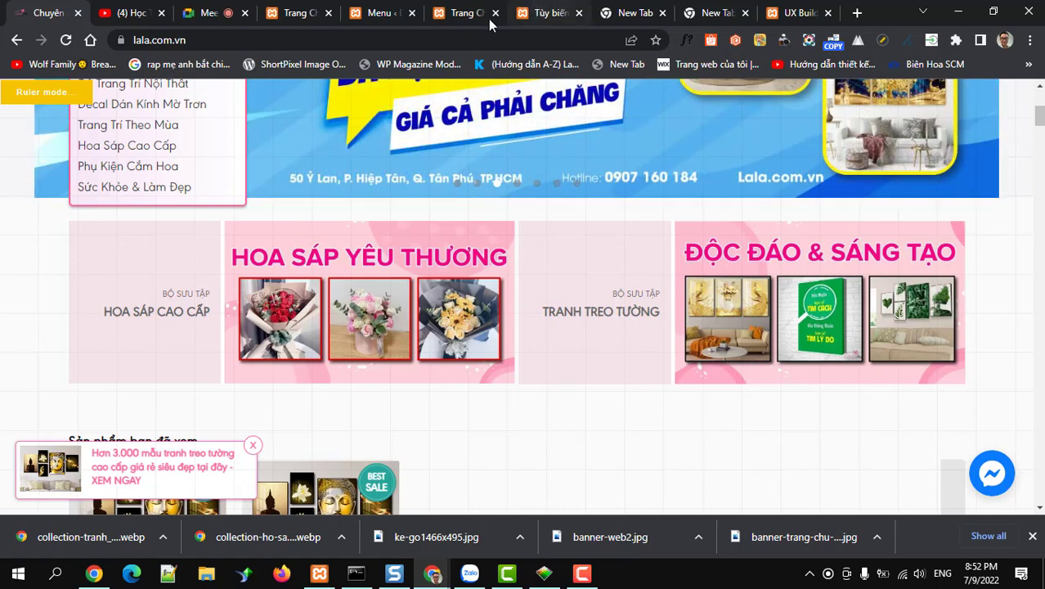
- Switch to the UX Builder page, collapse the Slider element and add a Row element below it
{"action": "left_click", "coordinate": [781, 14]}
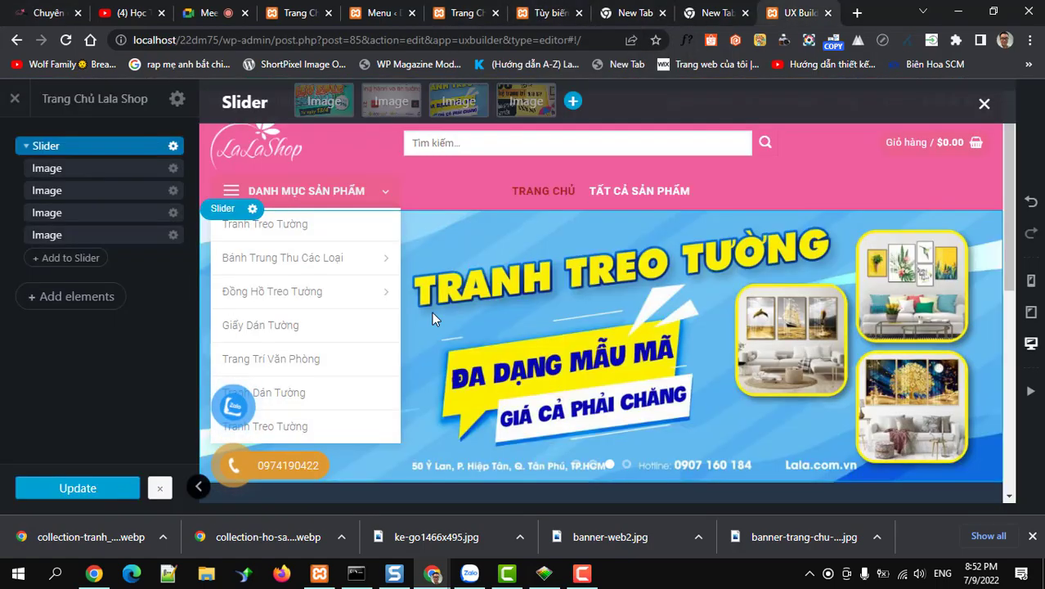
{"action": "scroll", "coordinate": [427, 275], "scroll_direction": "down", "scroll_amount": 4}
{"action": "scroll", "coordinate": [426, 275], "scroll_direction": "up", "scroll_amount": 3}
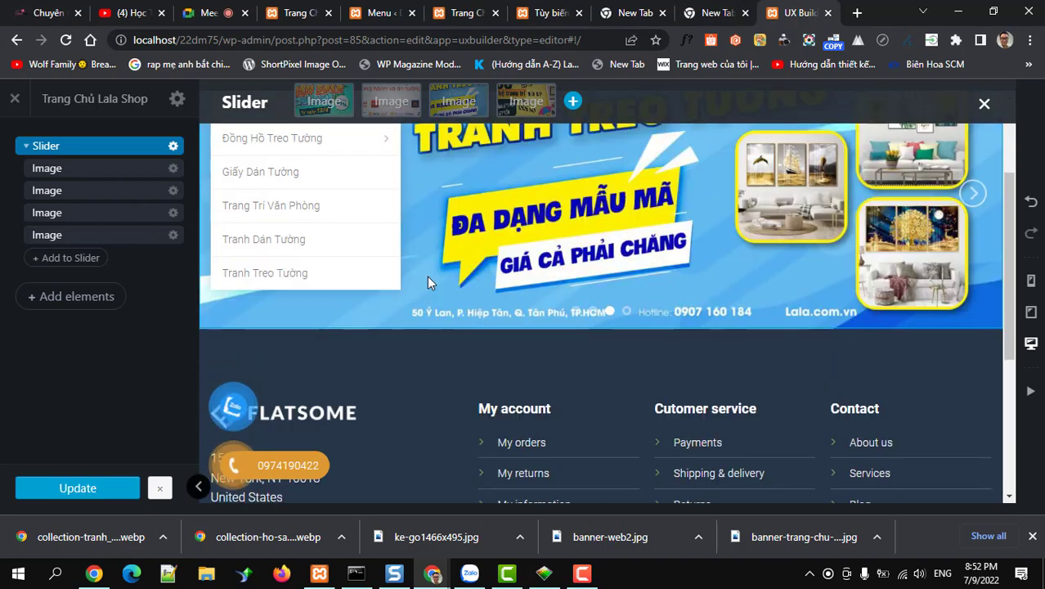
{"action": "left_click", "coordinate": [25, 146]}
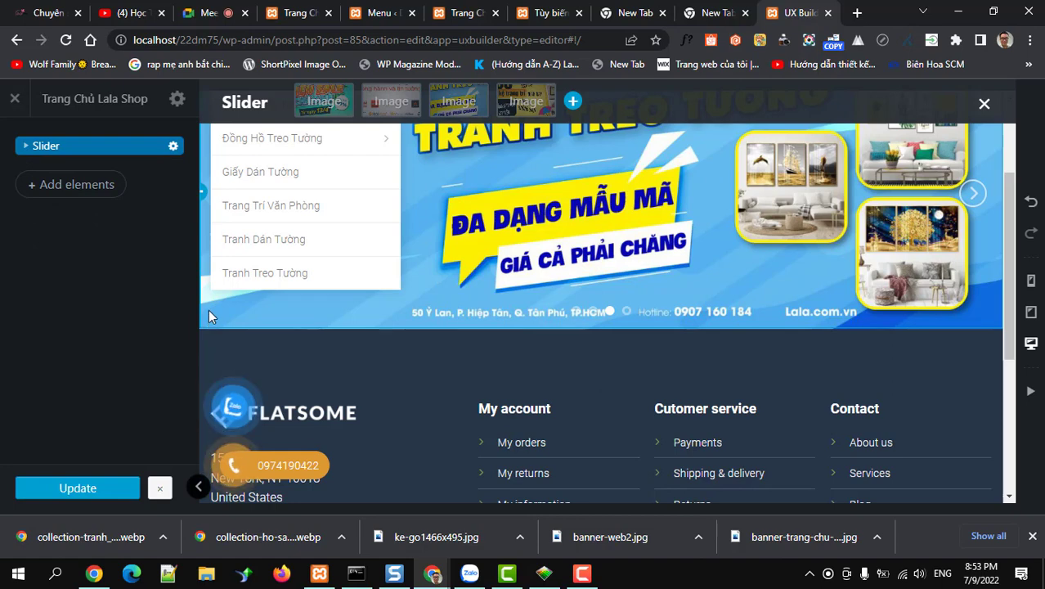
{"action": "left_click", "coordinate": [49, 186]}
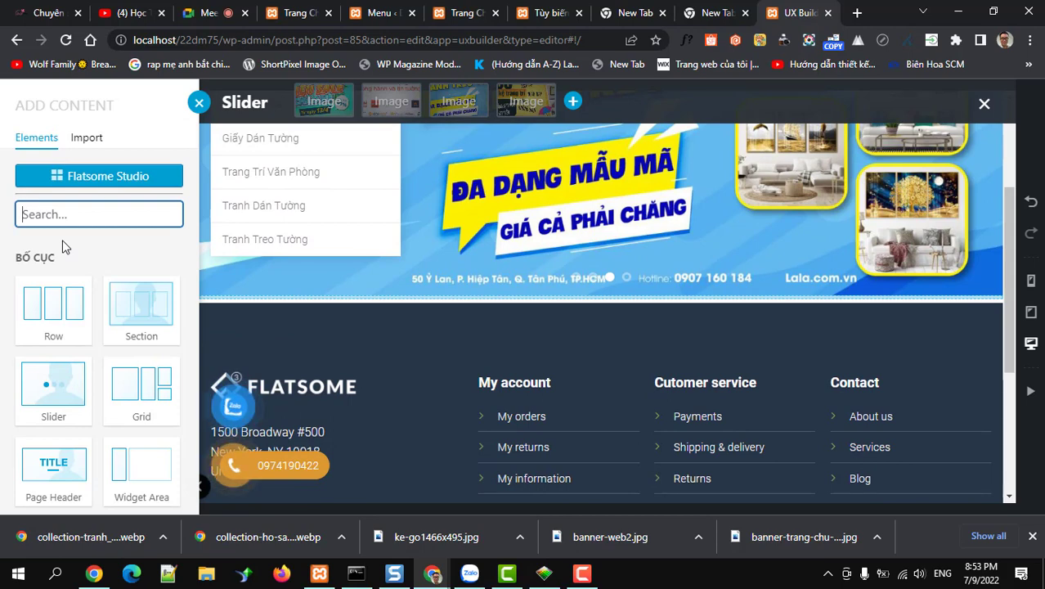
{"action": "left_click", "coordinate": [58, 315]}
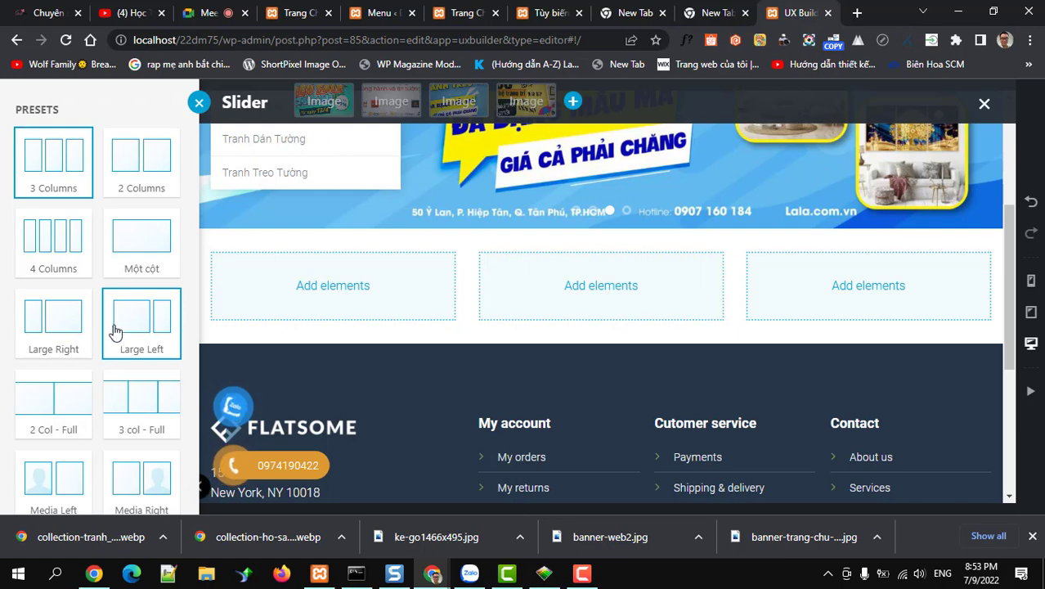
- Give the new row the 2 Columns preset, apply its default settings and update the page
{"action": "scroll", "coordinate": [114, 330], "scroll_direction": "down", "scroll_amount": 3}
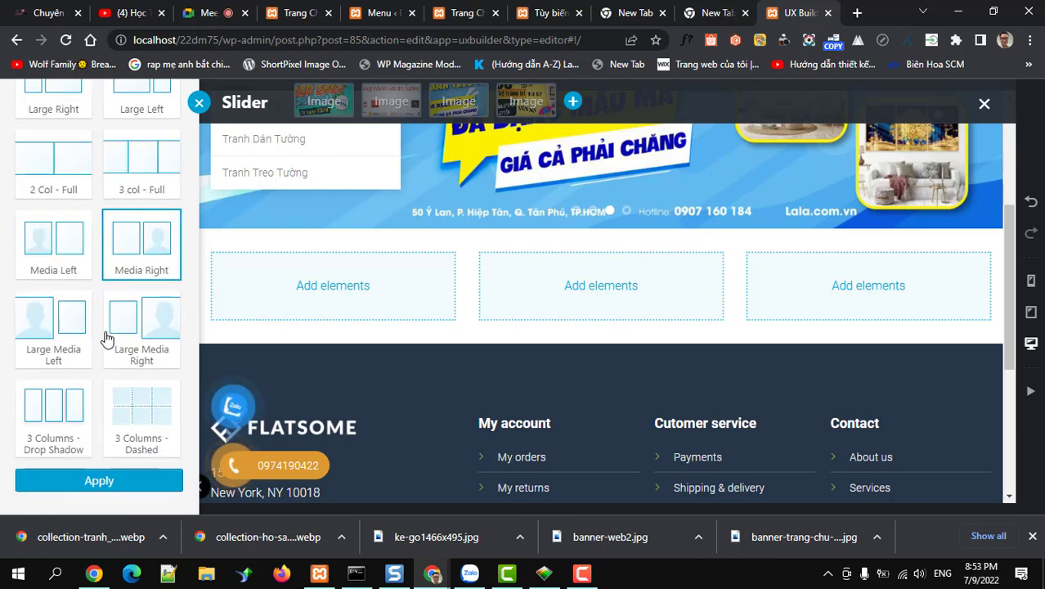
{"action": "scroll", "coordinate": [105, 336], "scroll_direction": "up", "scroll_amount": 3}
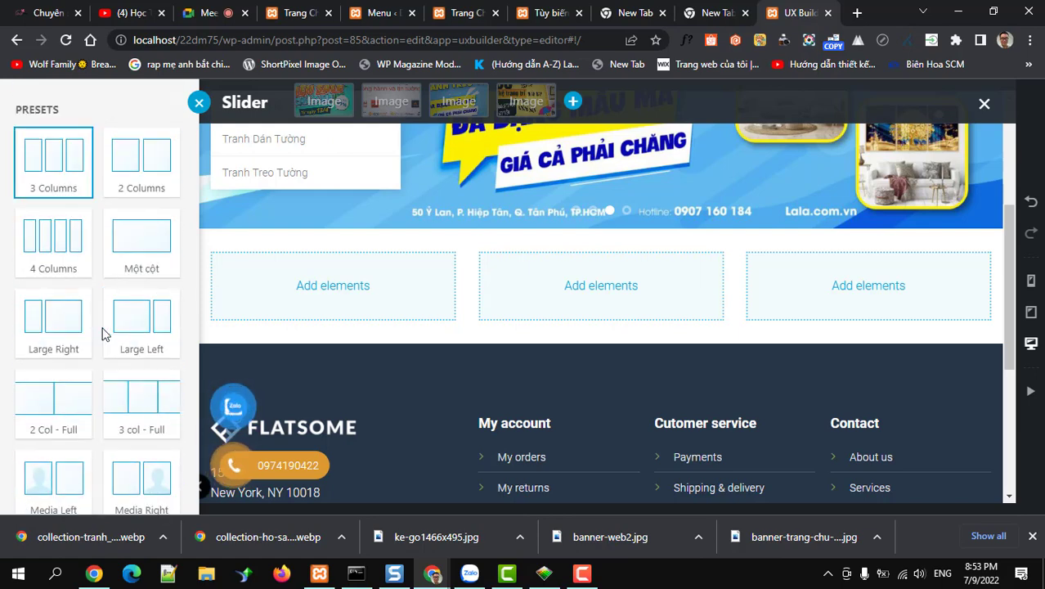
{"action": "left_click", "coordinate": [133, 160]}
{"action": "scroll", "coordinate": [115, 417], "scroll_direction": "down", "scroll_amount": 2}
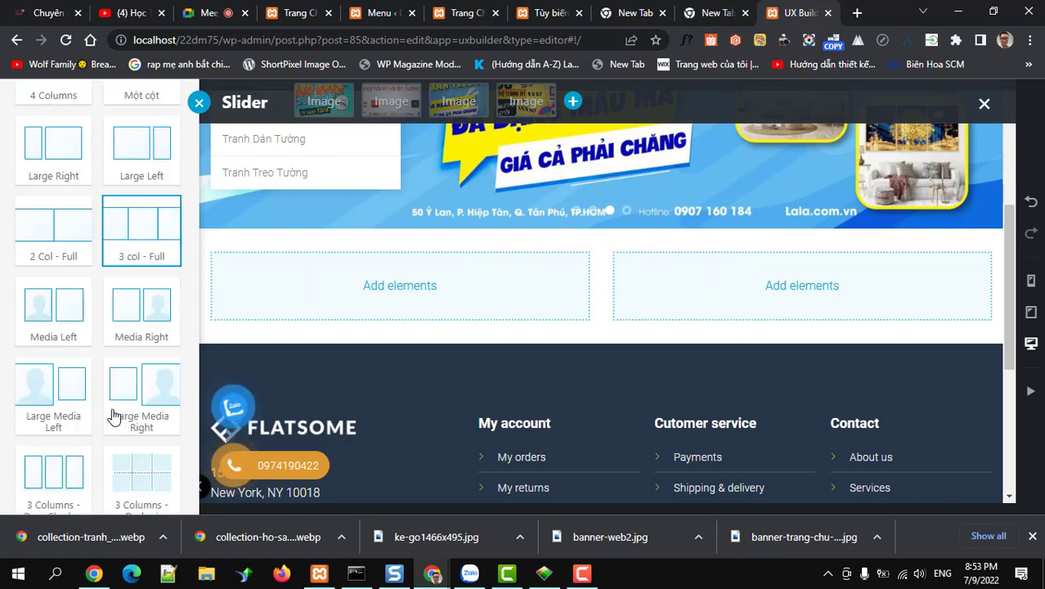
{"action": "left_click", "coordinate": [97, 479]}
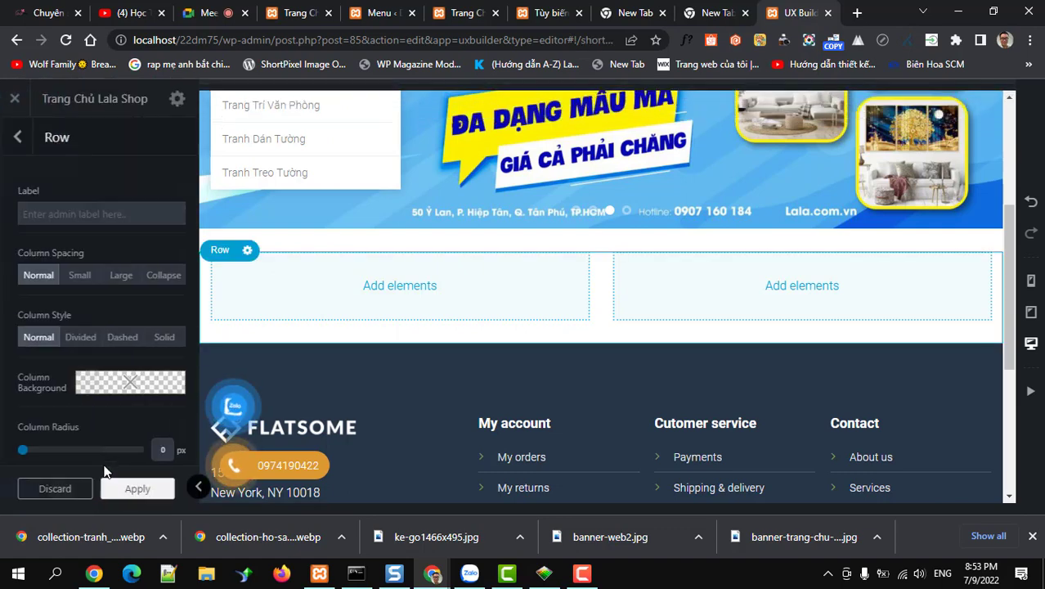
{"action": "left_click", "coordinate": [116, 489]}
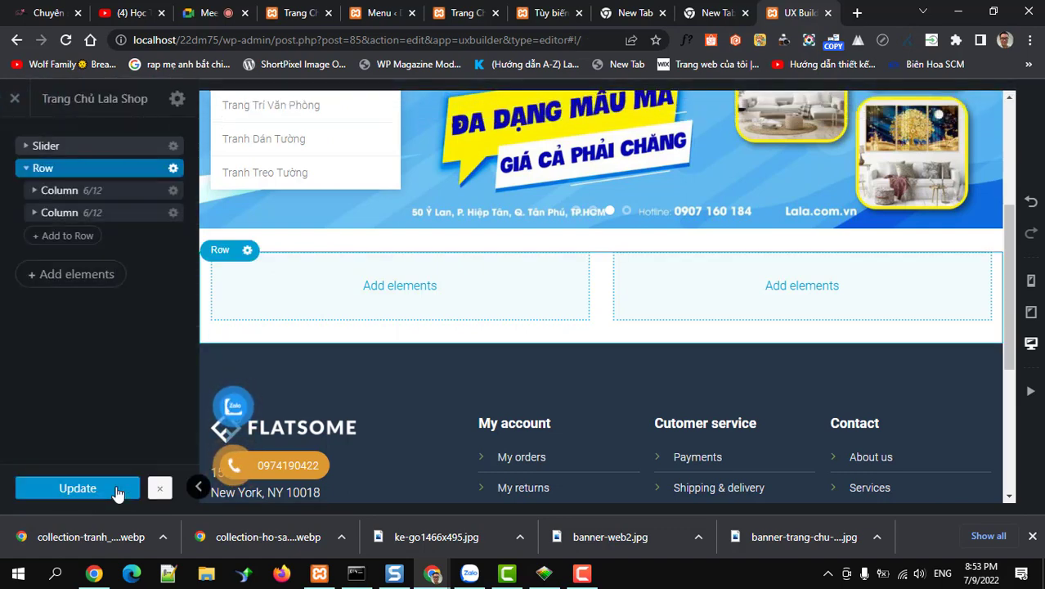
{"action": "left_click", "coordinate": [116, 489]}
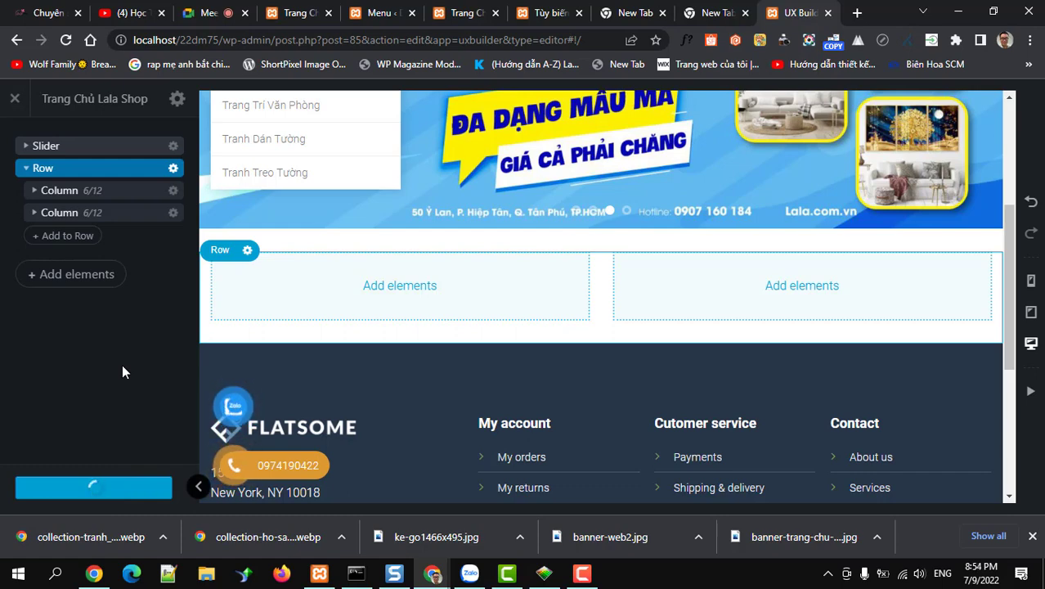
- Find the Image element with the search "im" and add it to the row's first column
{"action": "left_click", "coordinate": [34, 191]}
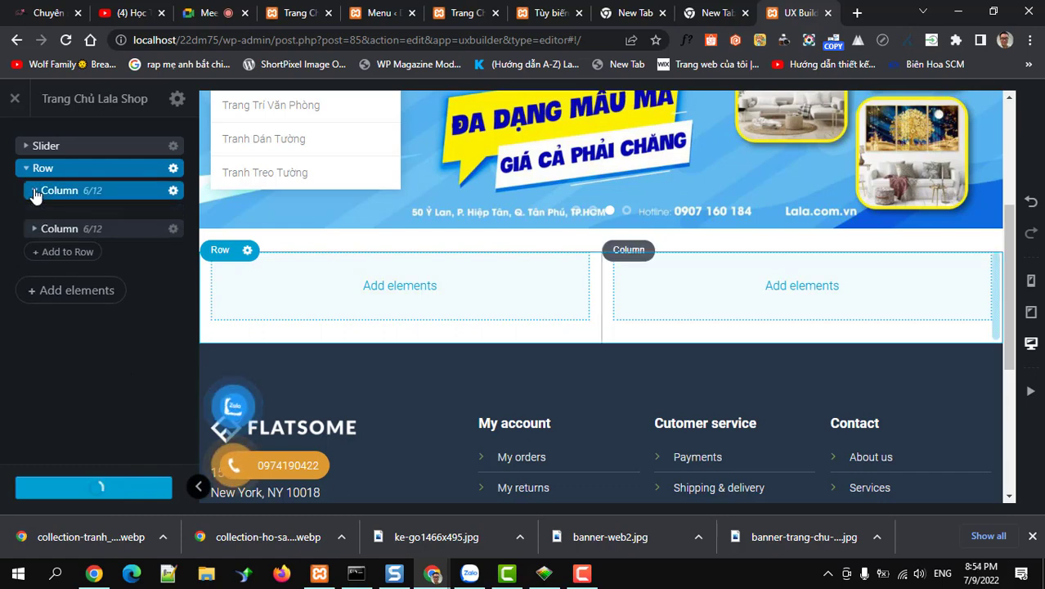
{"action": "left_click", "coordinate": [78, 237]}
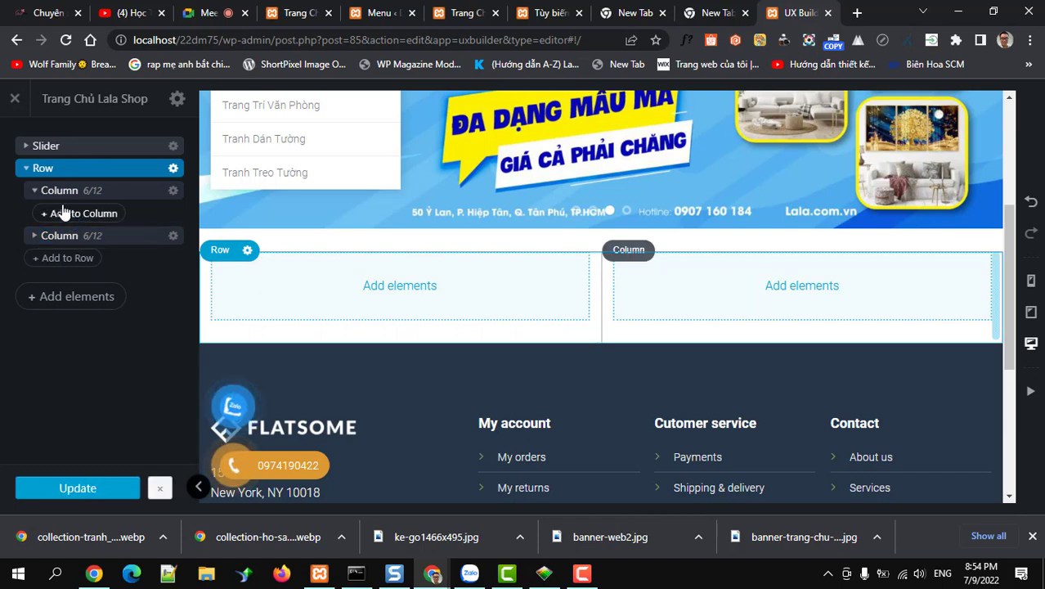
{"action": "left_click", "coordinate": [34, 190]}
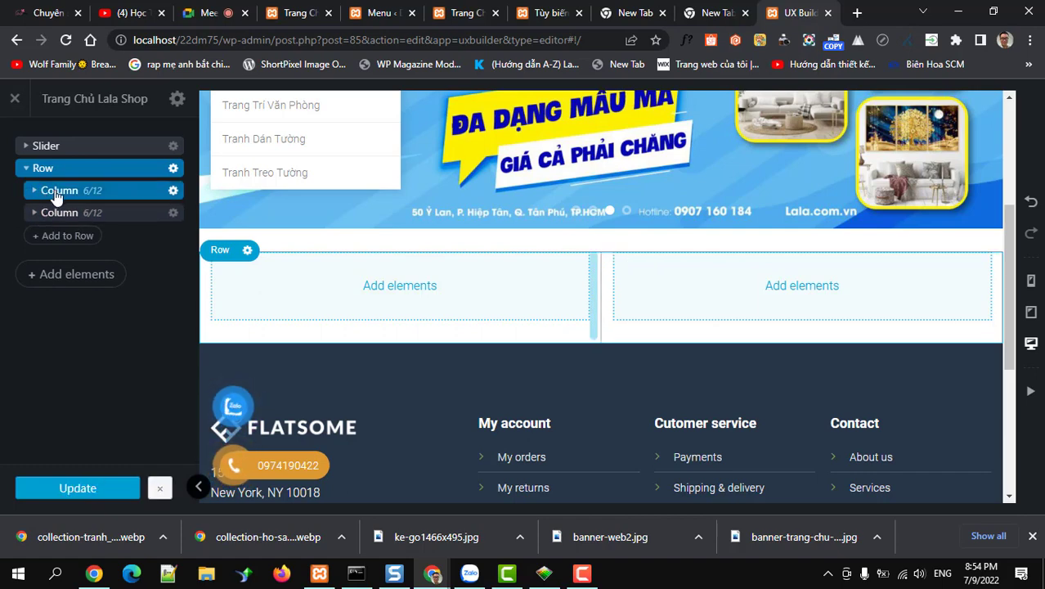
{"action": "left_click", "coordinate": [33, 193]}
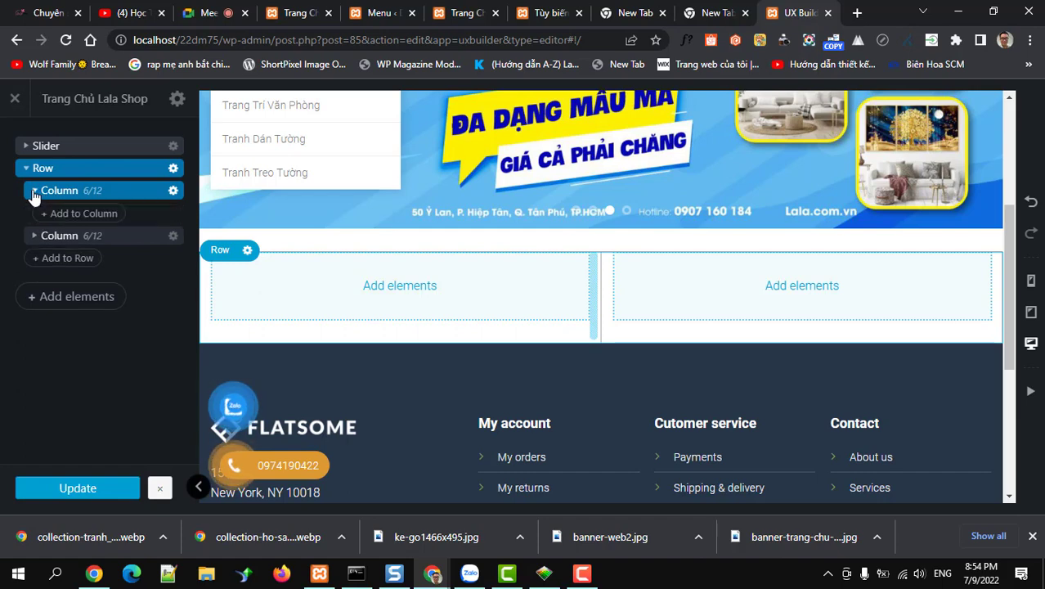
{"action": "left_click", "coordinate": [88, 215]}
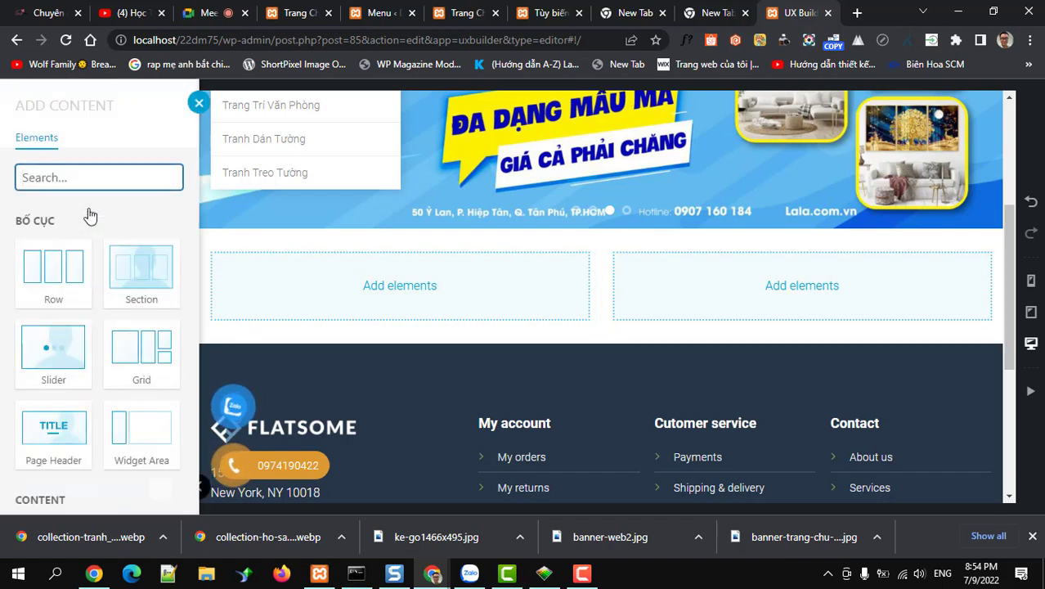
{"action": "type", "text": "ma"}
{"action": "key", "text": "BackSpace"}
{"action": "key", "text": "BackSpace"}
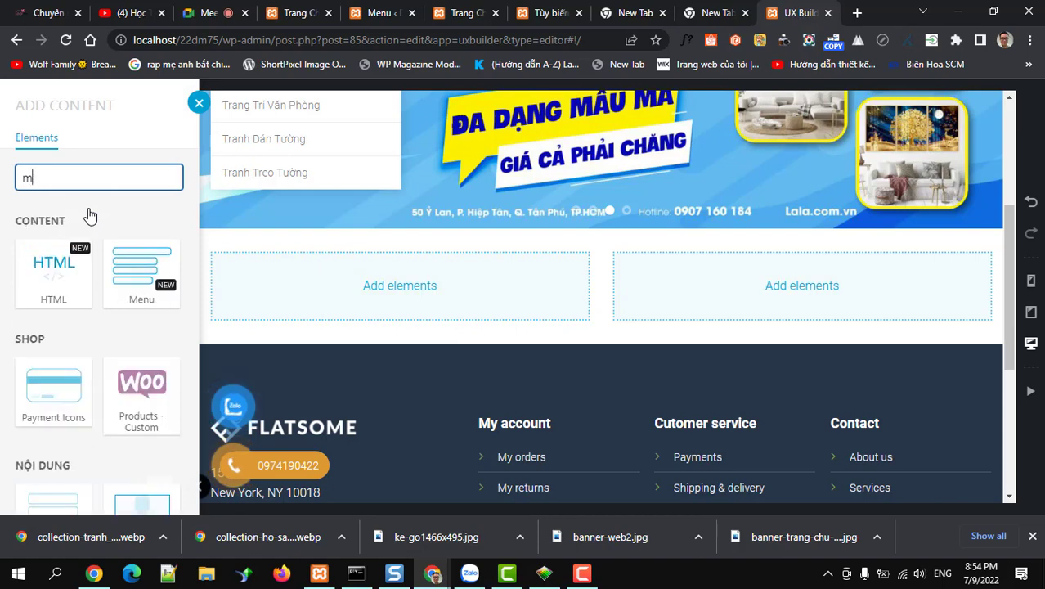
{"action": "type", "text": "im"}
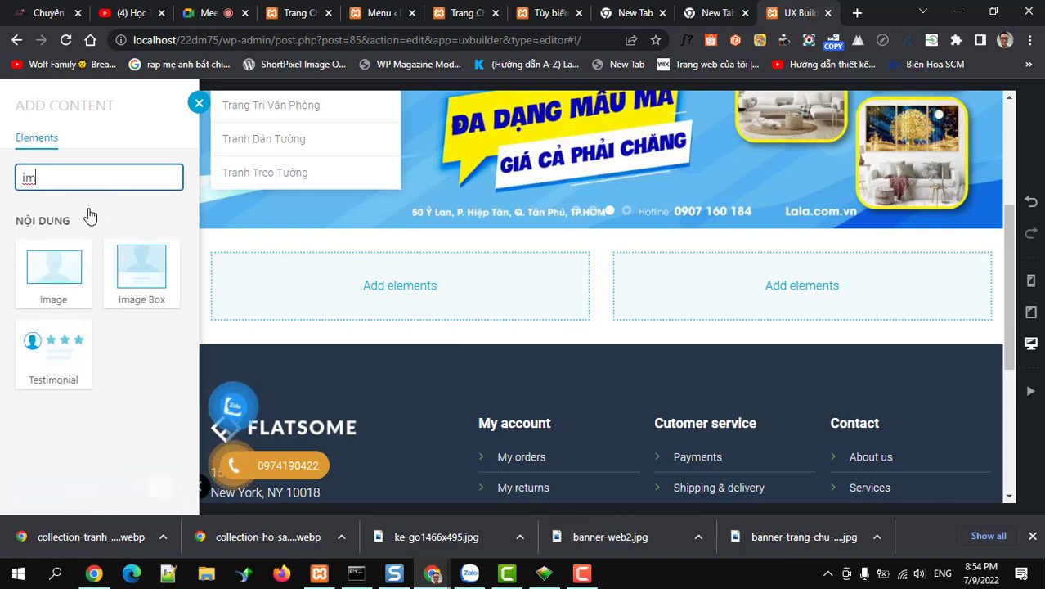
{"action": "left_click", "coordinate": [53, 269]}
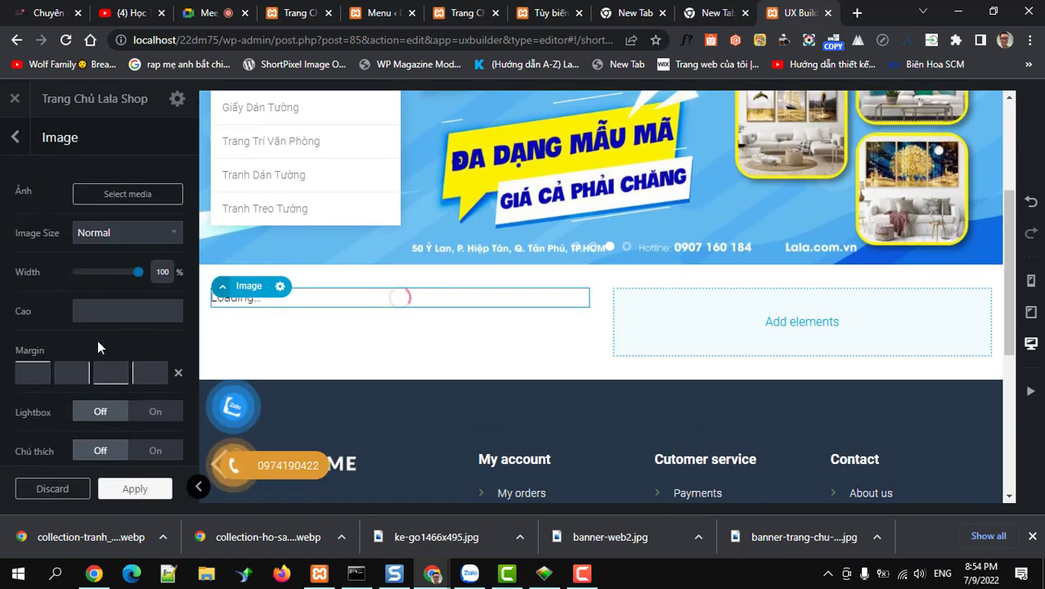
- Upload collection-ho-sap_500x350.jpg.webp from the banner 2 folder as media for the first column's image
{"action": "left_click", "coordinate": [111, 196]}
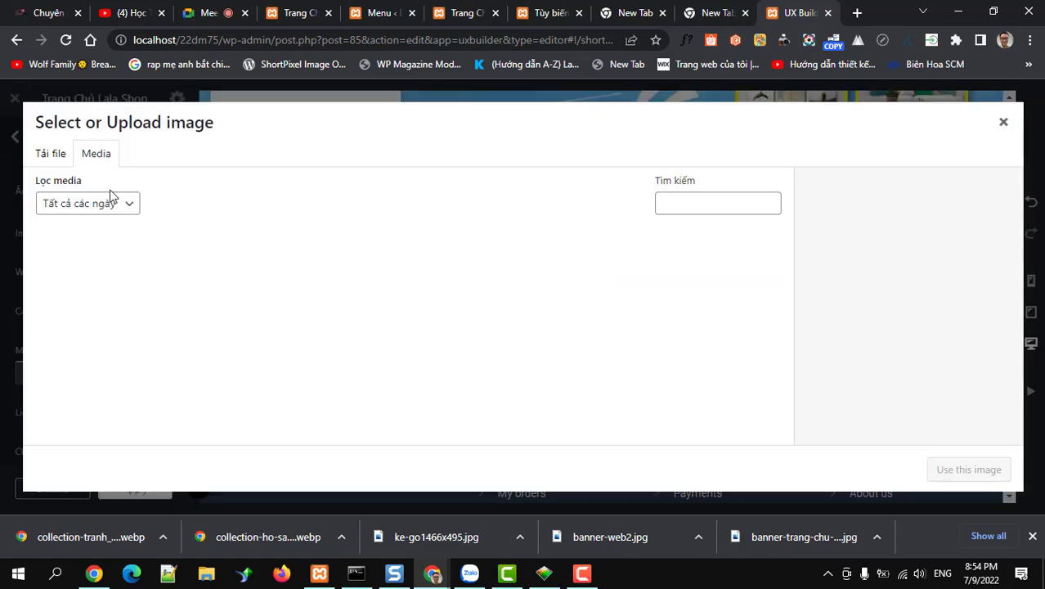
{"action": "left_click", "coordinate": [51, 153]}
{"action": "left_click", "coordinate": [511, 348]}
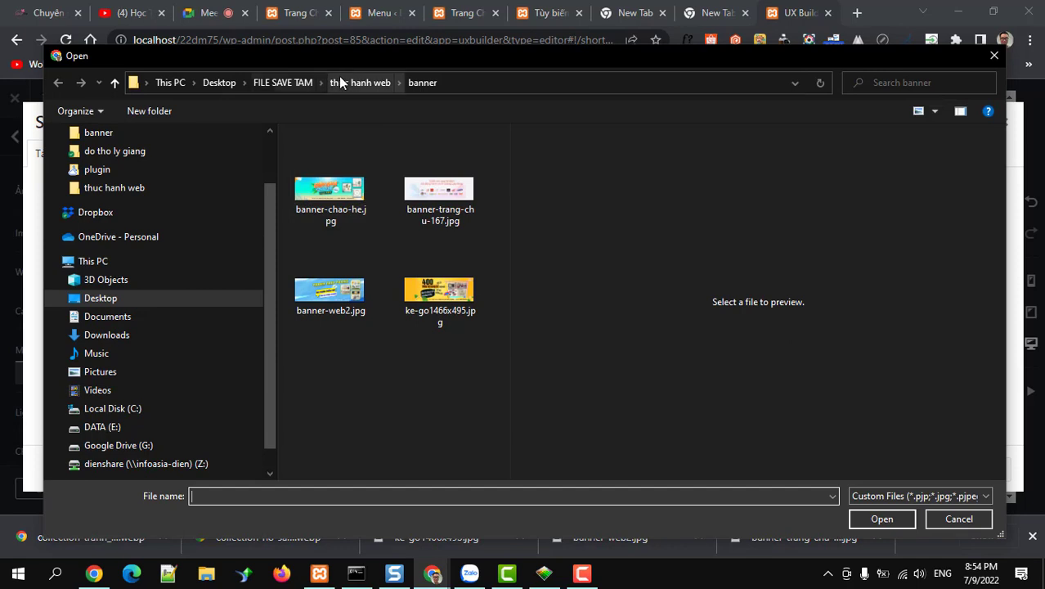
{"action": "left_click", "coordinate": [340, 82]}
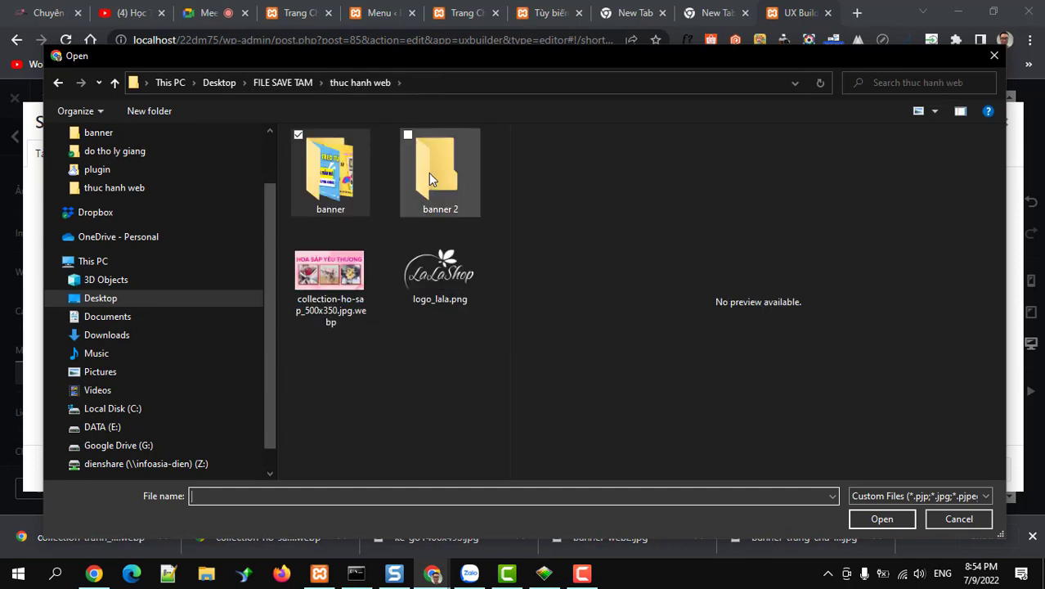
{"action": "left_click", "coordinate": [429, 172]}
{"action": "double_click", "coordinate": [428, 177]}
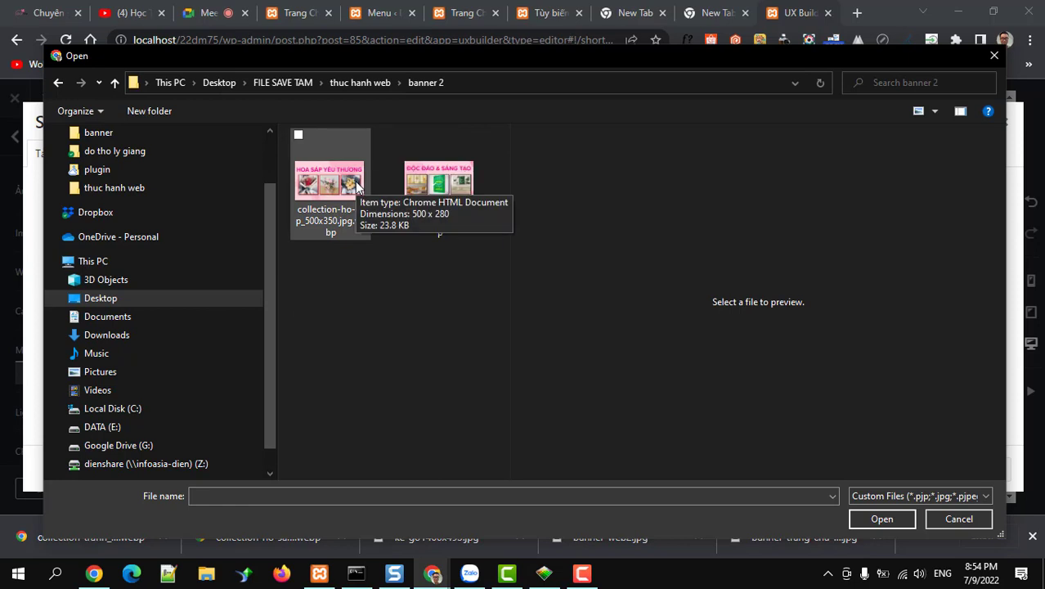
{"action": "left_click", "coordinate": [354, 181]}
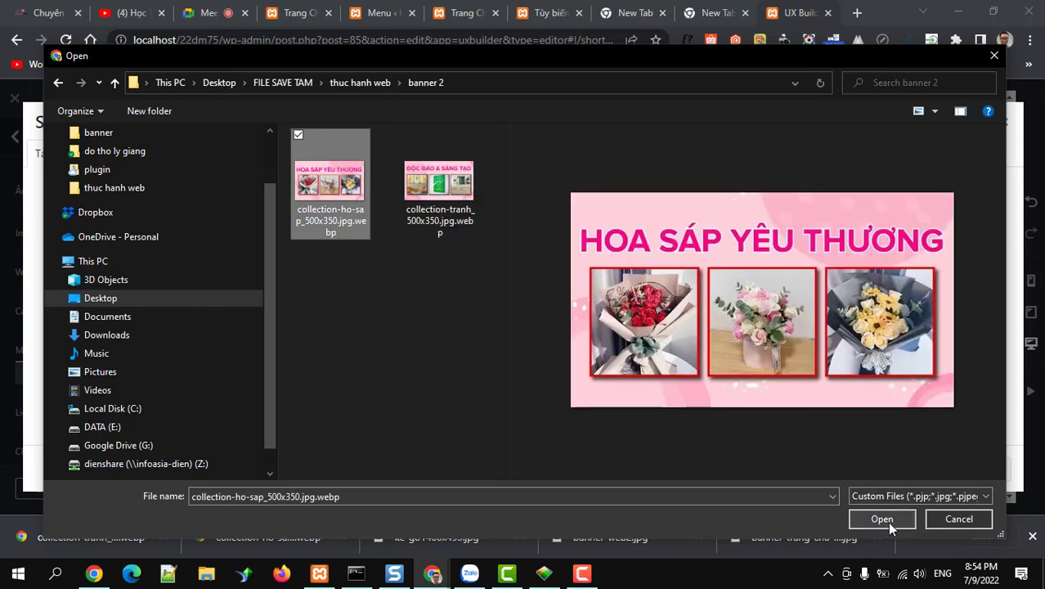
{"action": "left_click", "coordinate": [887, 520]}
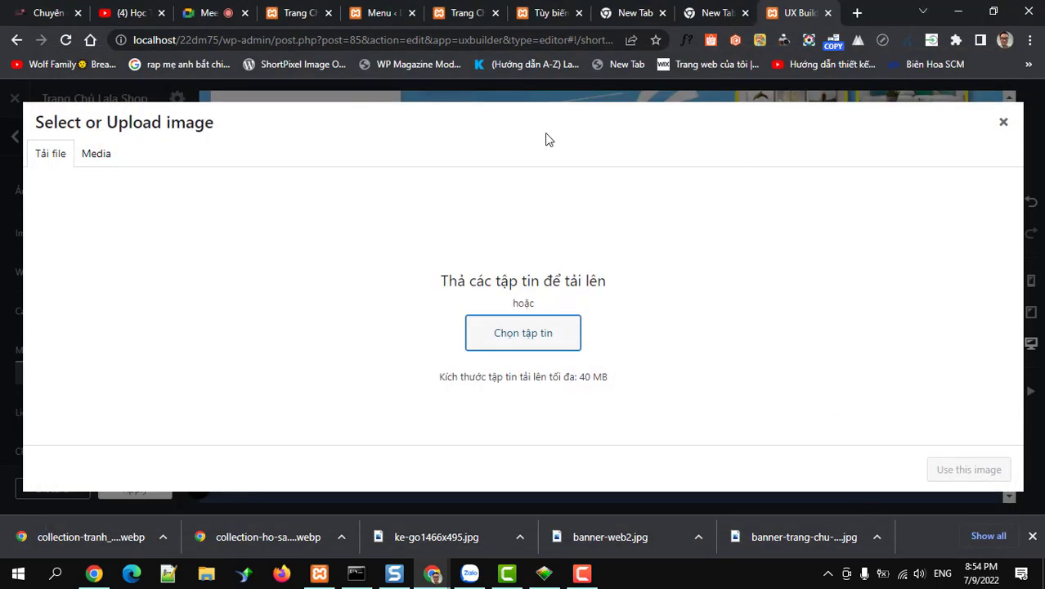
- Measure the HOA SÁP CAO CẤP label block on the lala.com.vn reference page, and exit ruler mode
{"action": "left_click", "coordinate": [46, 13]}
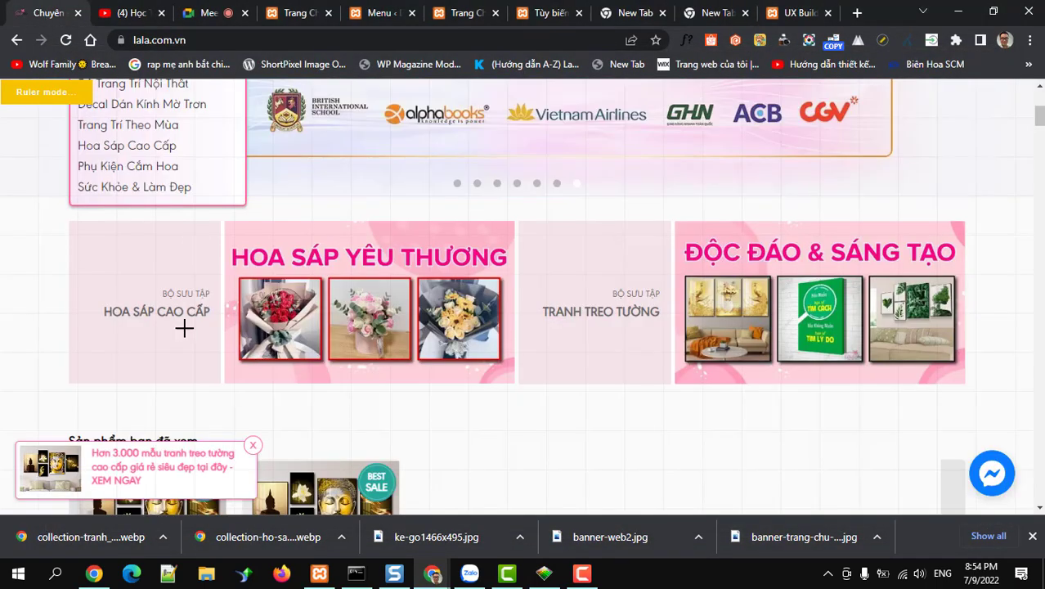
{"action": "left_click_drag", "start_coordinate": [70, 221], "coordinate": [226, 376]}
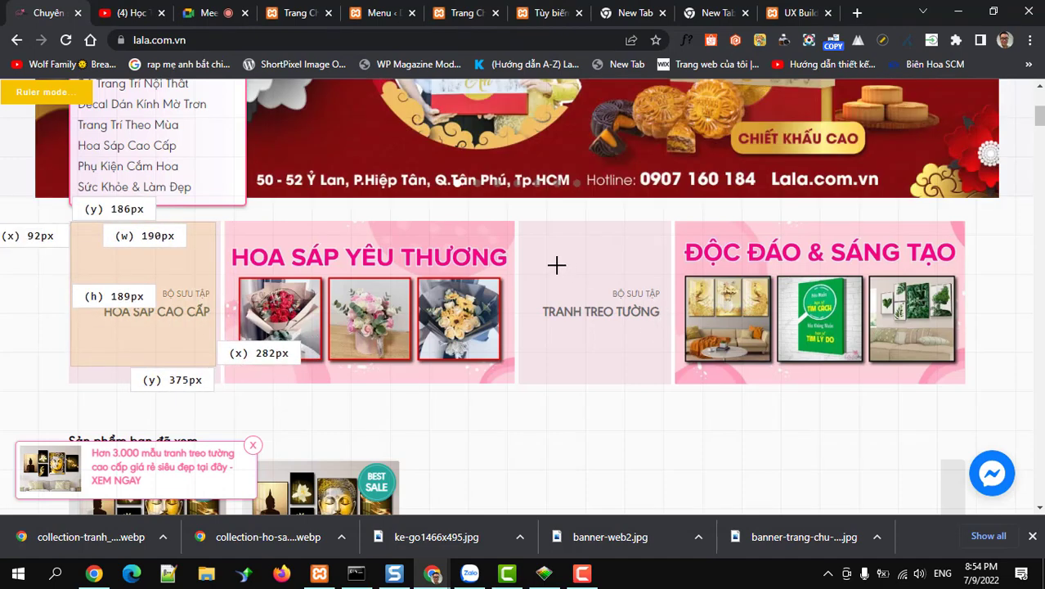
{"action": "key", "text": "Escape"}
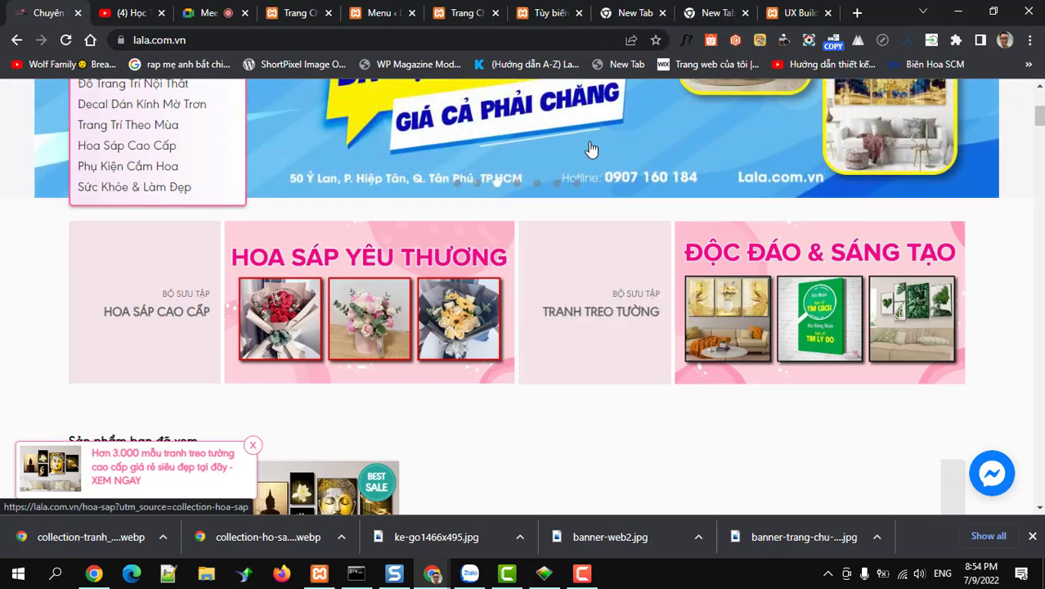
- Return to the UX Builder and use the uploaded collection-ho-sap picture for the first column's image
{"action": "left_click", "coordinate": [791, 20]}
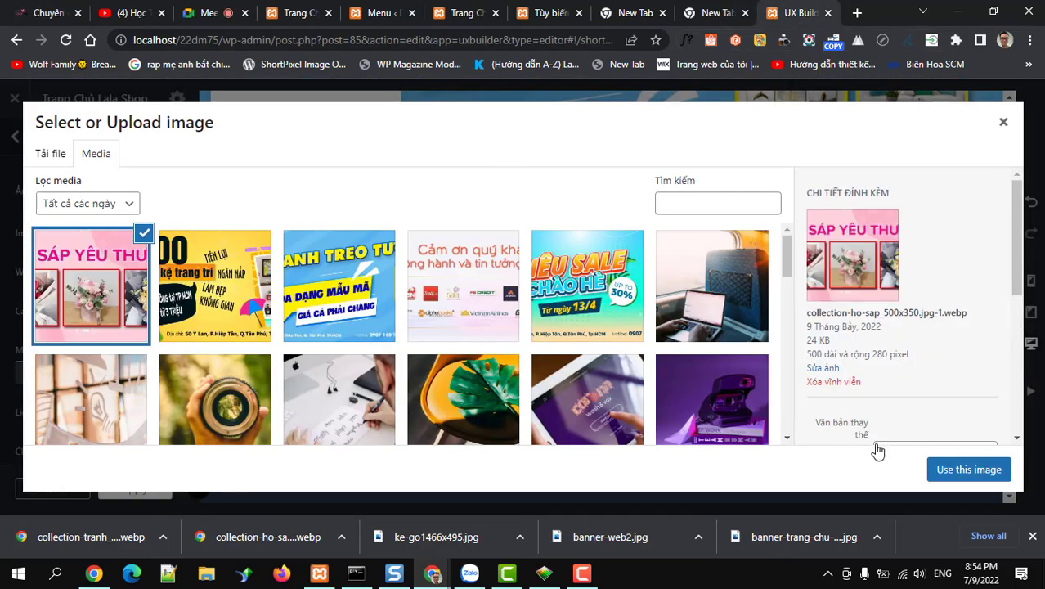
{"action": "left_click", "coordinate": [968, 470]}
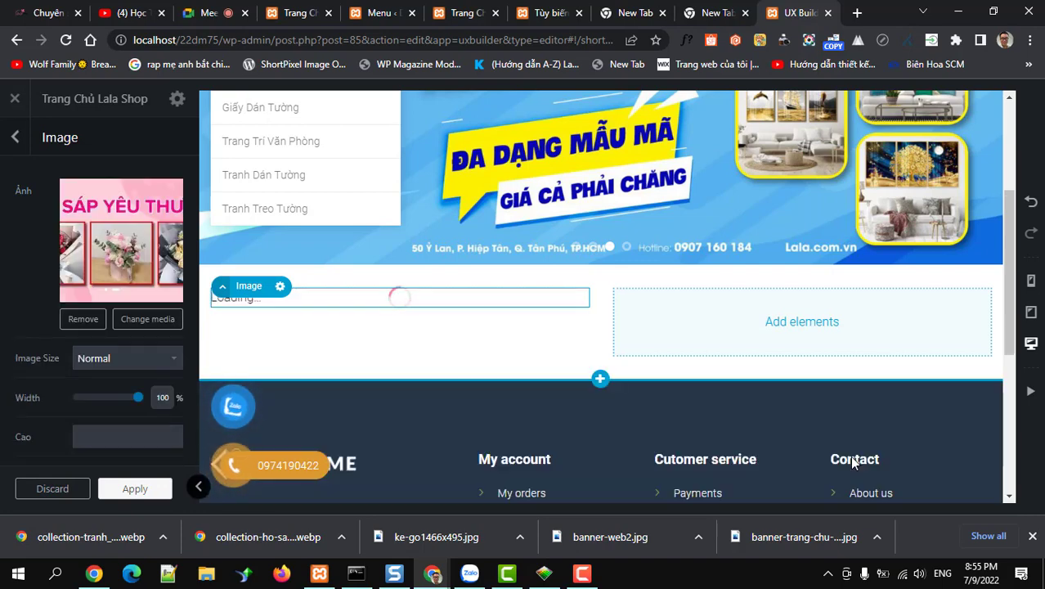
- Find the Image element with the search "im" and add it to the row's empty second column
{"action": "left_click", "coordinate": [799, 325]}
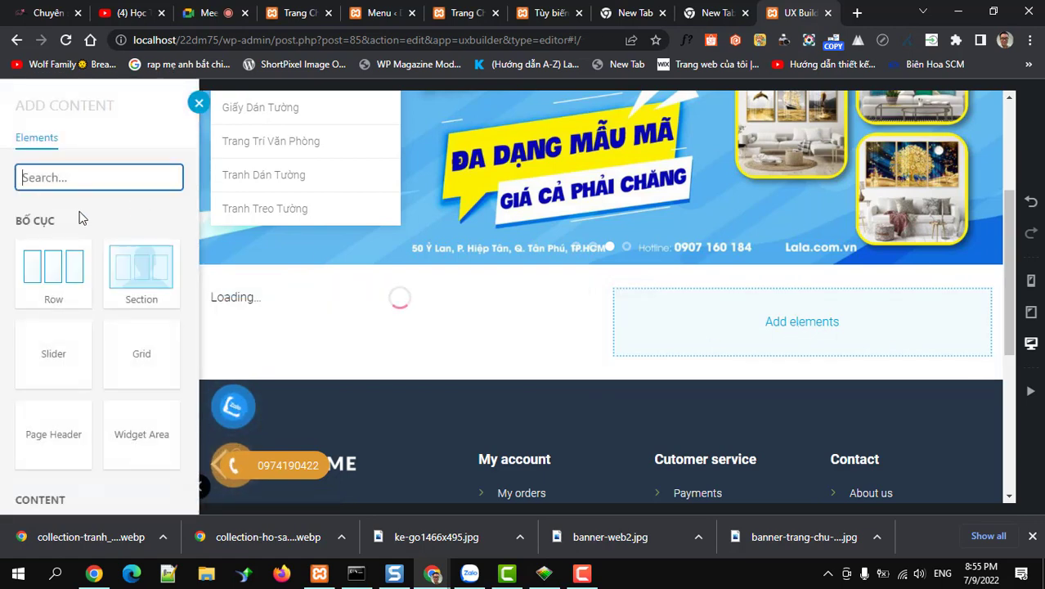
{"action": "type", "text": "im"}
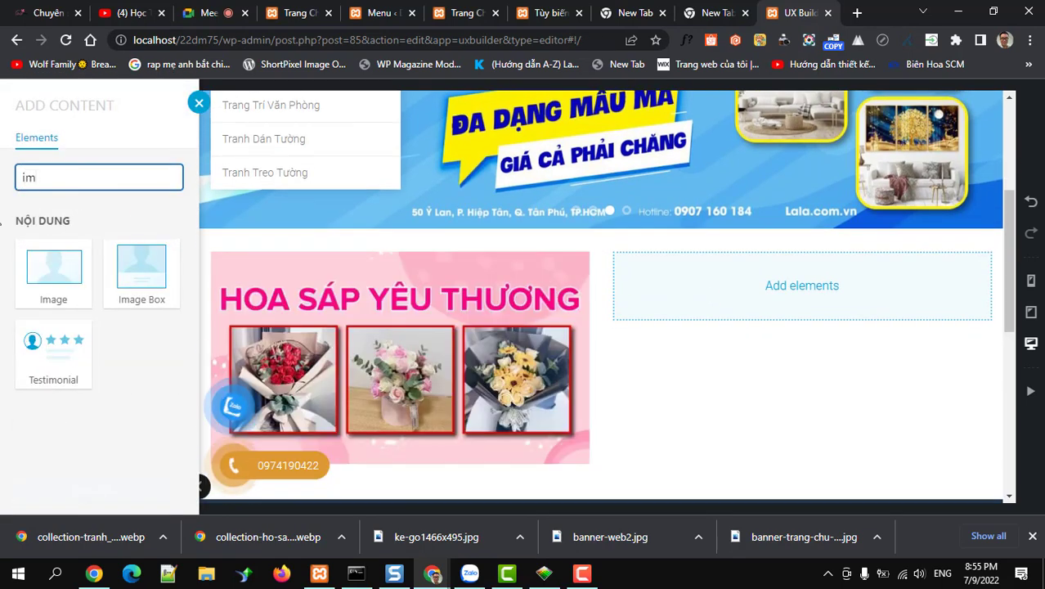
{"action": "left_click", "coordinate": [54, 274]}
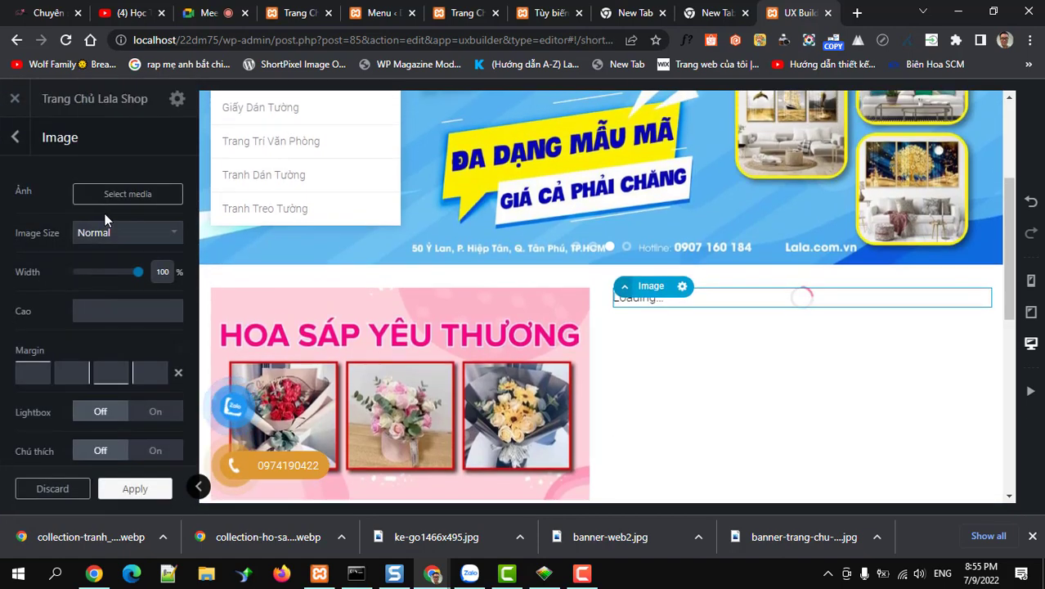
- Upload collection-tranh_500x350.jpg.webp from the banner 2 folder as media for the second column's image
{"action": "left_click", "coordinate": [127, 194]}
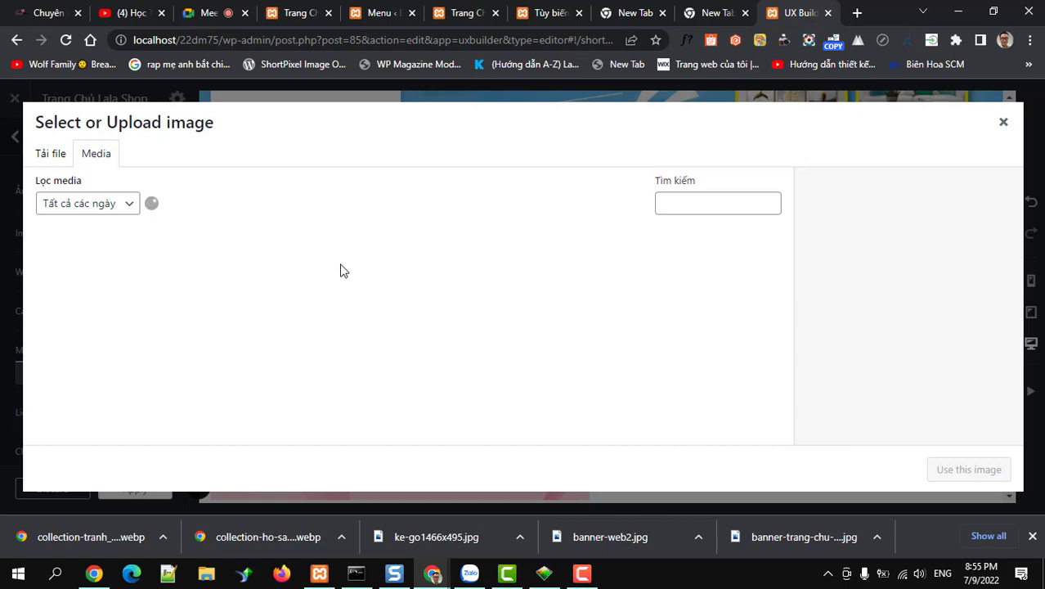
{"action": "left_click", "coordinate": [49, 154]}
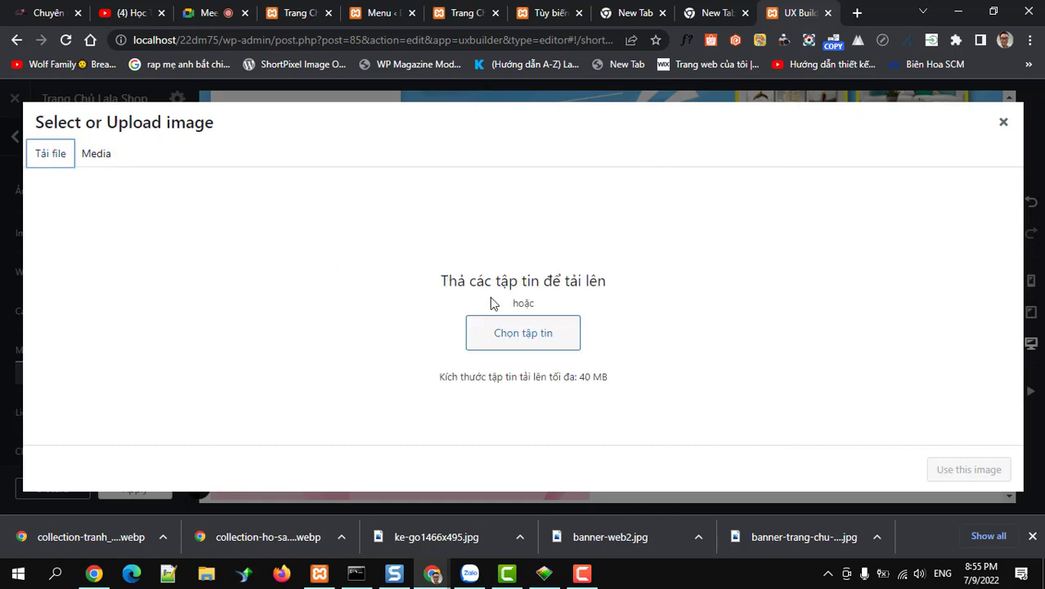
{"action": "left_click", "coordinate": [522, 332]}
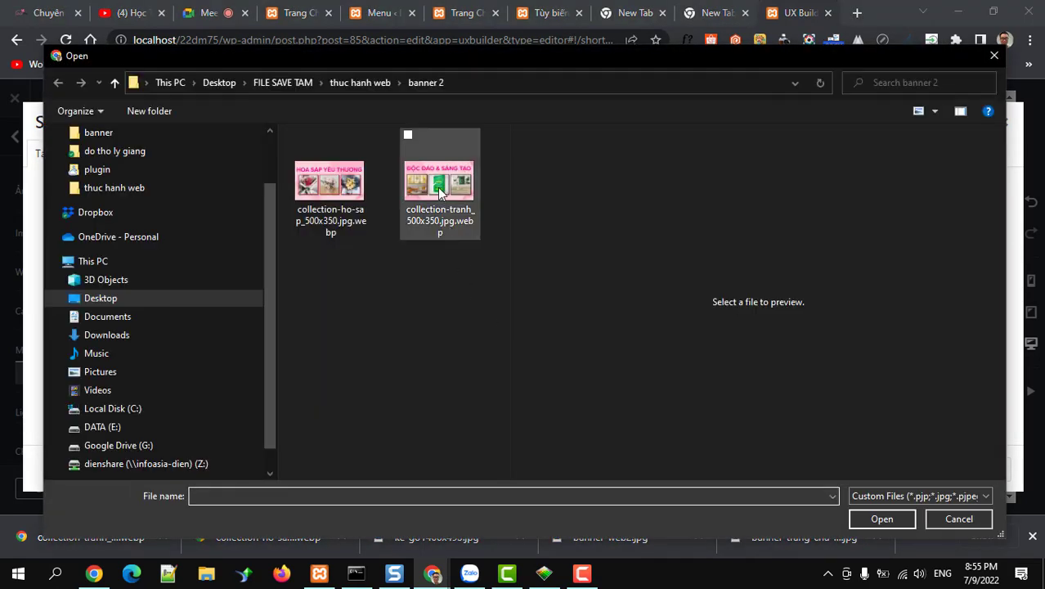
{"action": "left_click", "coordinate": [440, 191]}
{"action": "left_click", "coordinate": [882, 518]}
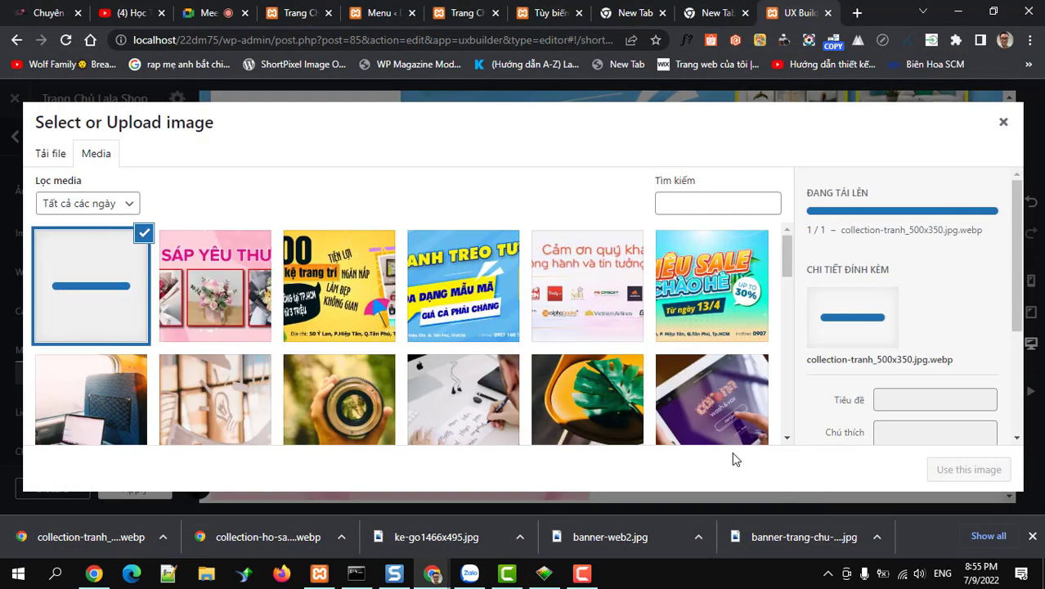
- Examine the HOA SÁP CAO CẤP and TRANH TREO TƯỜNG label blocks on the lala.com.vn reference page
{"action": "left_click", "coordinate": [58, 18]}
{"action": "right_click", "coordinate": [131, 287]}
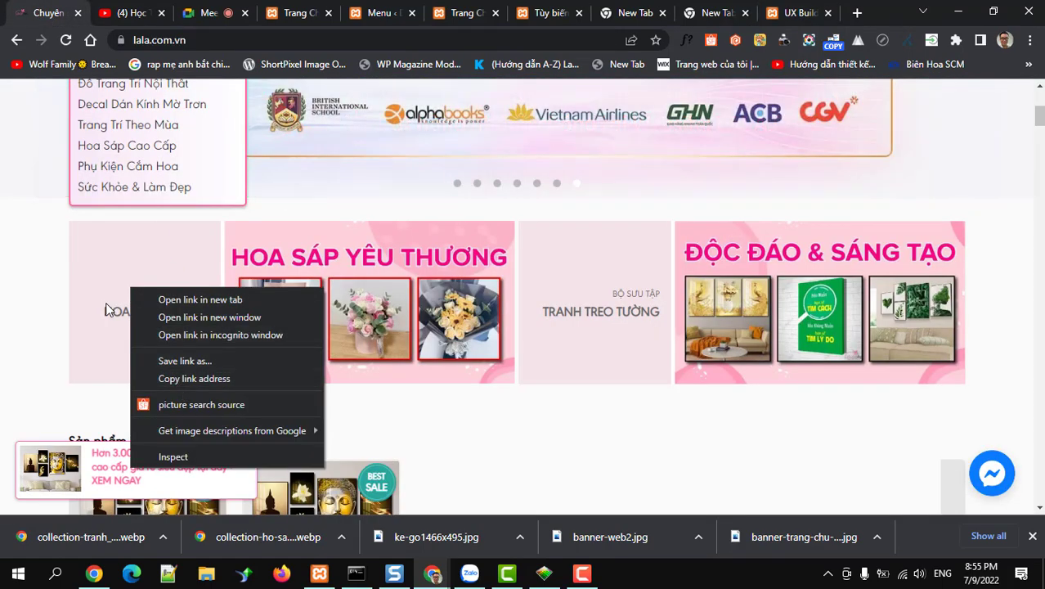
{"action": "left_click_drag", "start_coordinate": [98, 308], "coordinate": [145, 293]}
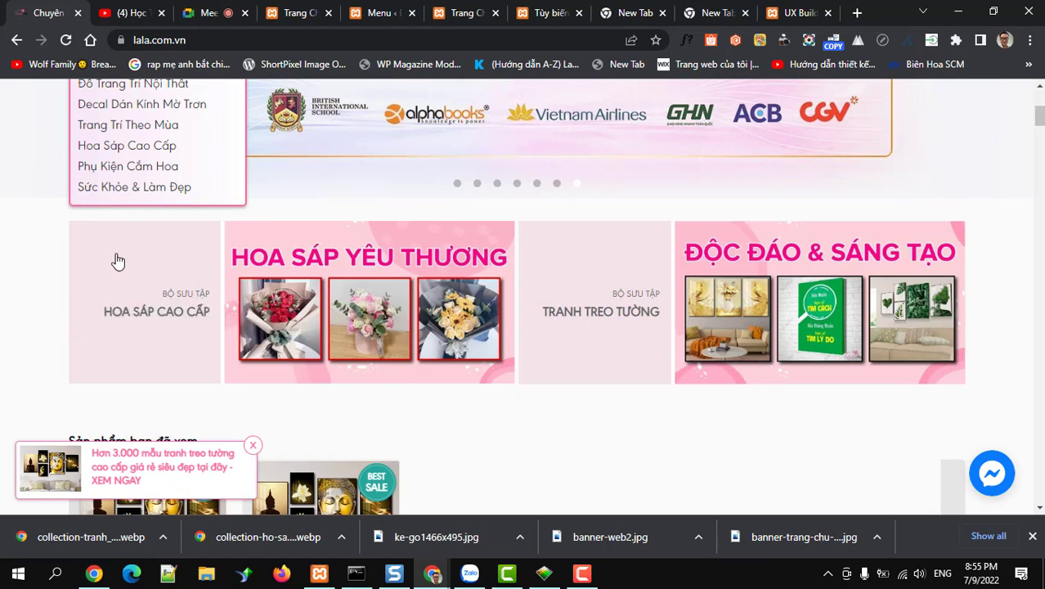
{"action": "right_click", "coordinate": [115, 254]}
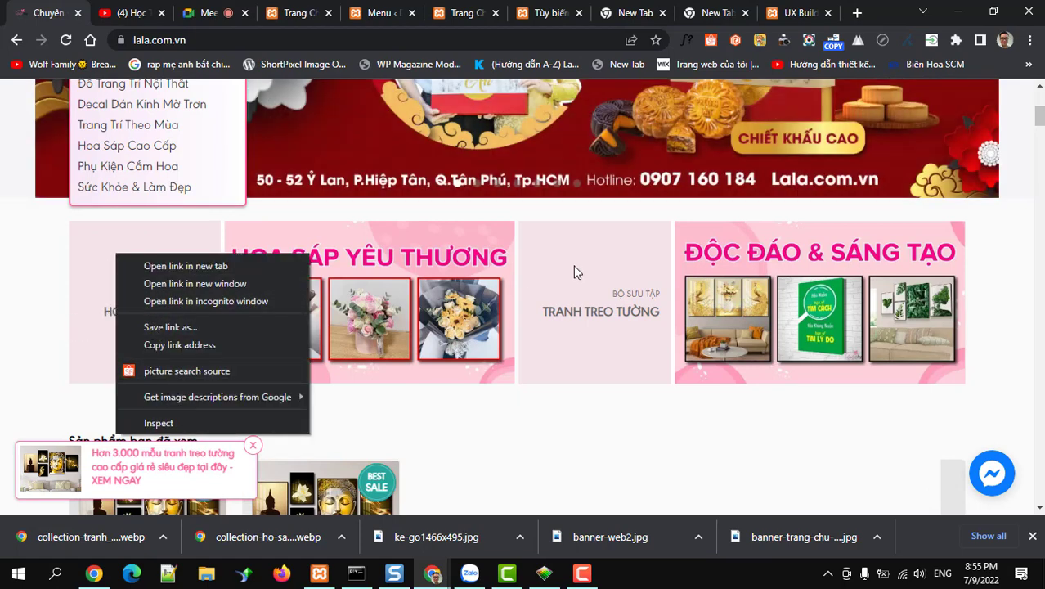
{"action": "right_click", "coordinate": [573, 265]}
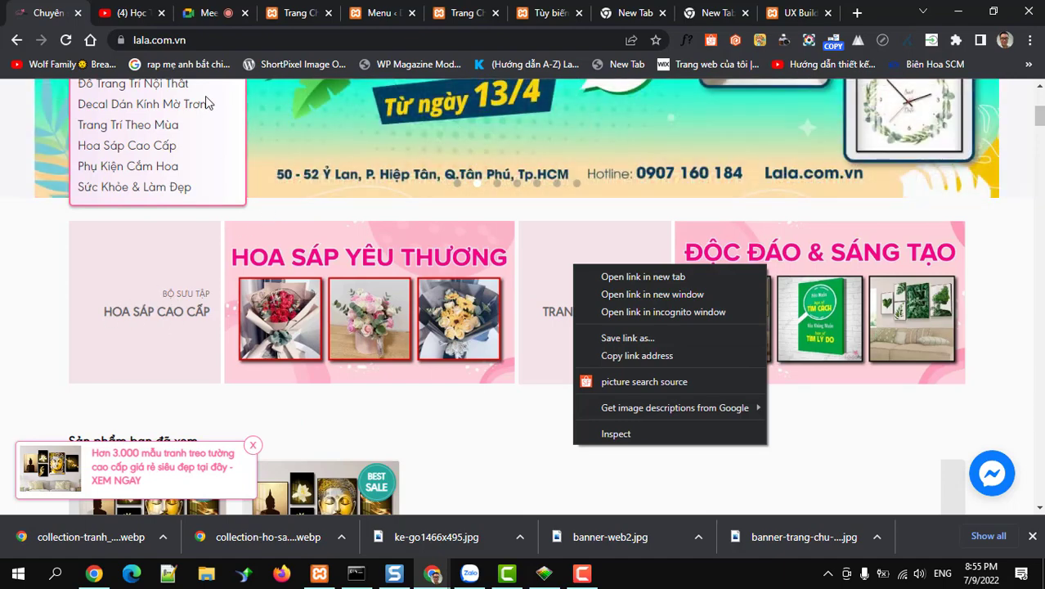
- Return to the UX Builder and apply the uploaded collection-tranh picture as the second column's image
{"action": "left_click", "coordinate": [779, 16]}
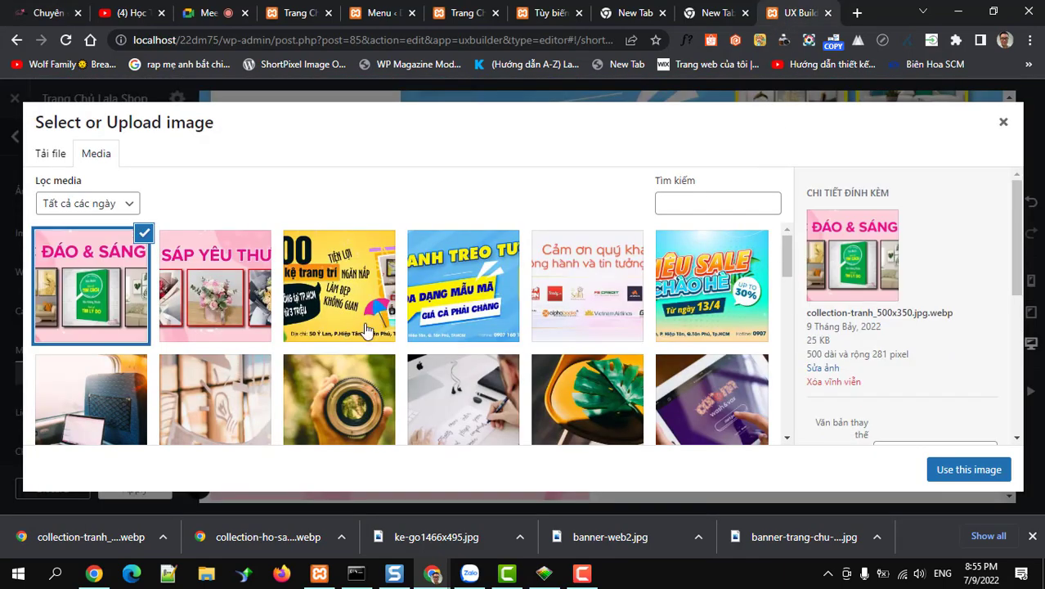
{"action": "left_click", "coordinate": [966, 469]}
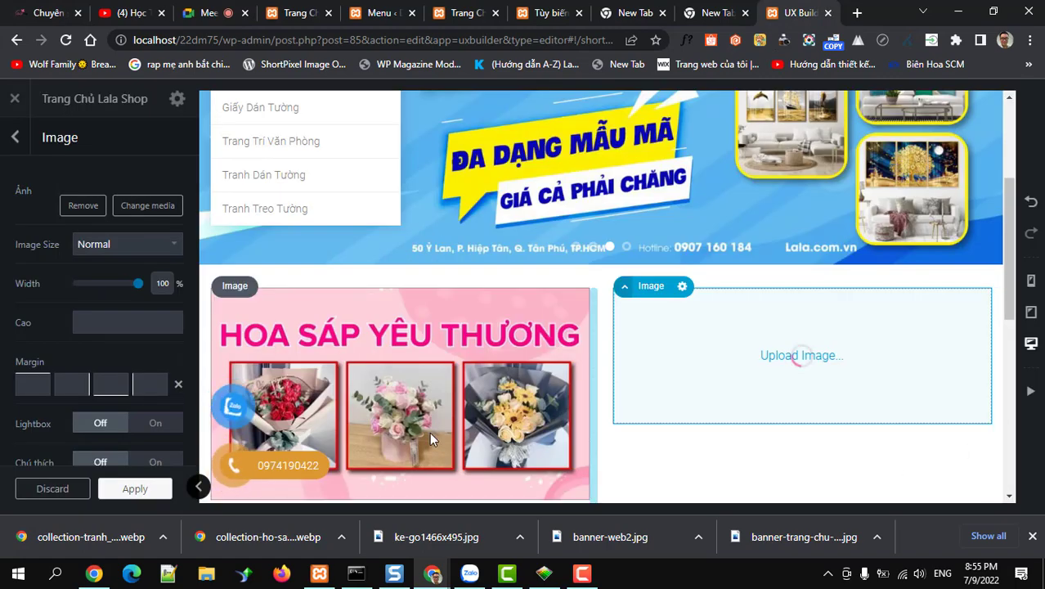
{"action": "scroll", "coordinate": [429, 433], "scroll_direction": "down", "scroll_amount": 2}
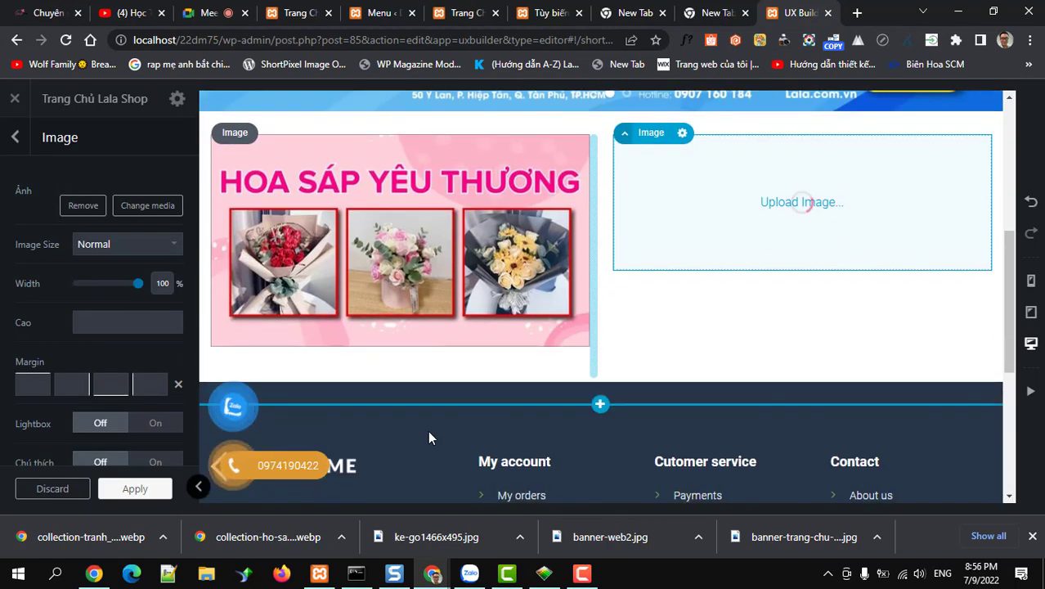
{"action": "left_click", "coordinate": [133, 488]}
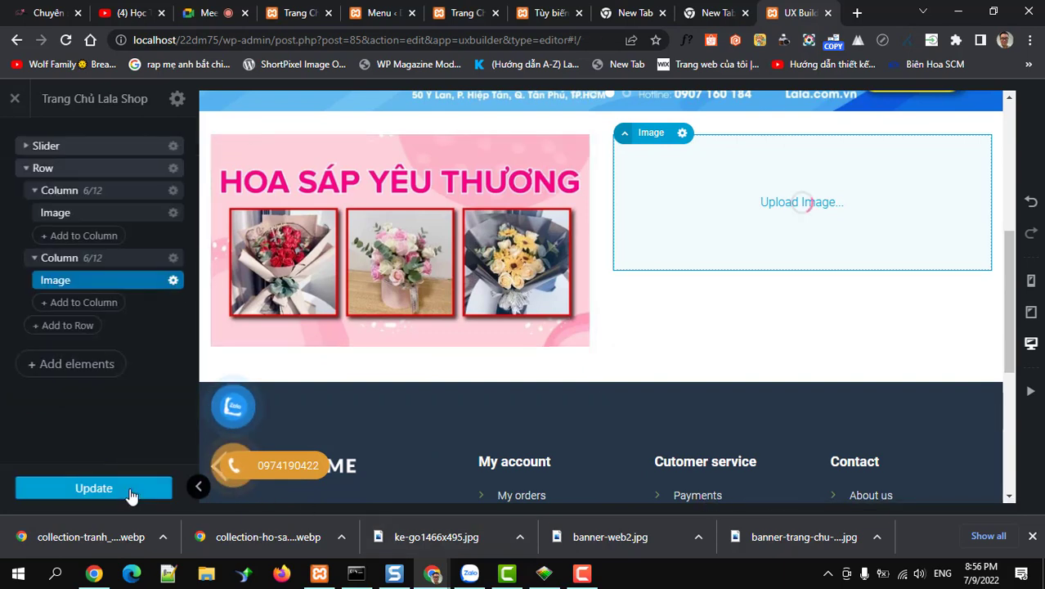
- Set the width of the HOA SÁP YÊU THƯƠNG banner column to 4/12 and apply it
{"action": "left_click", "coordinate": [33, 192]}
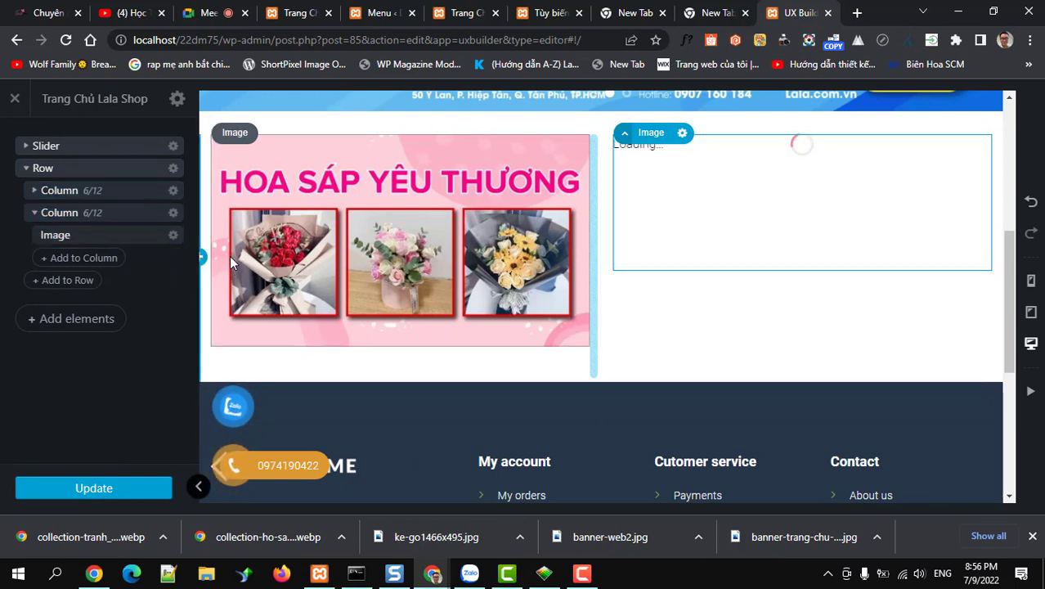
{"action": "left_click", "coordinate": [173, 194]}
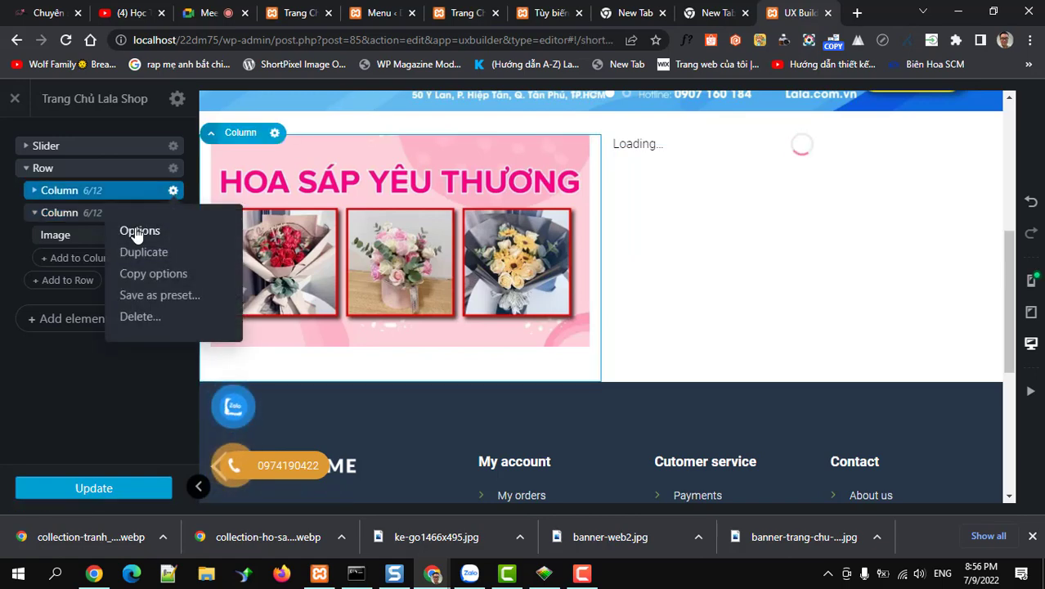
{"action": "left_click", "coordinate": [138, 231]}
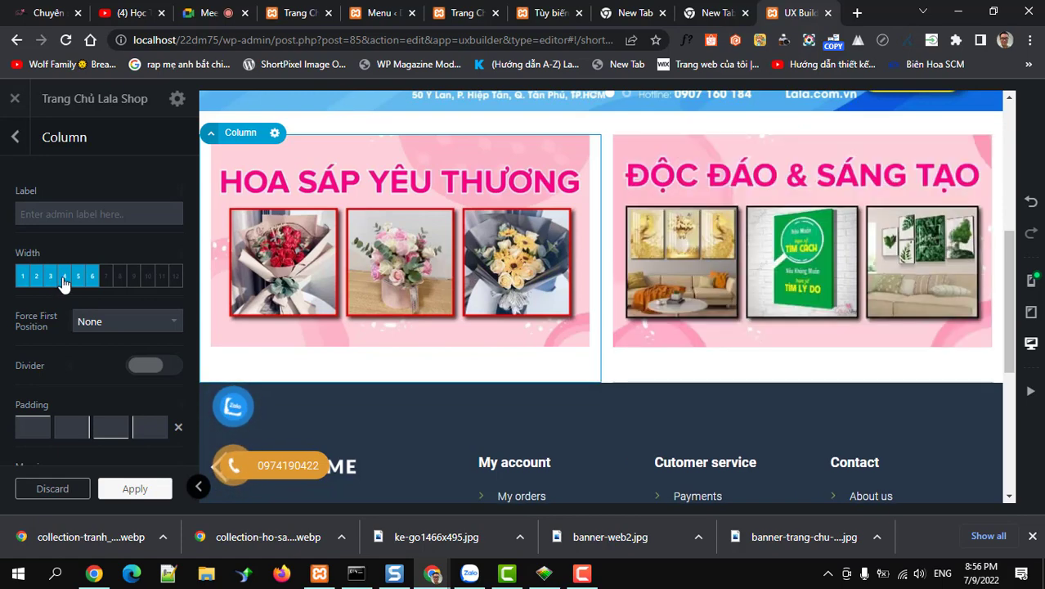
{"action": "left_click", "coordinate": [64, 278]}
{"action": "left_click", "coordinate": [121, 491]}
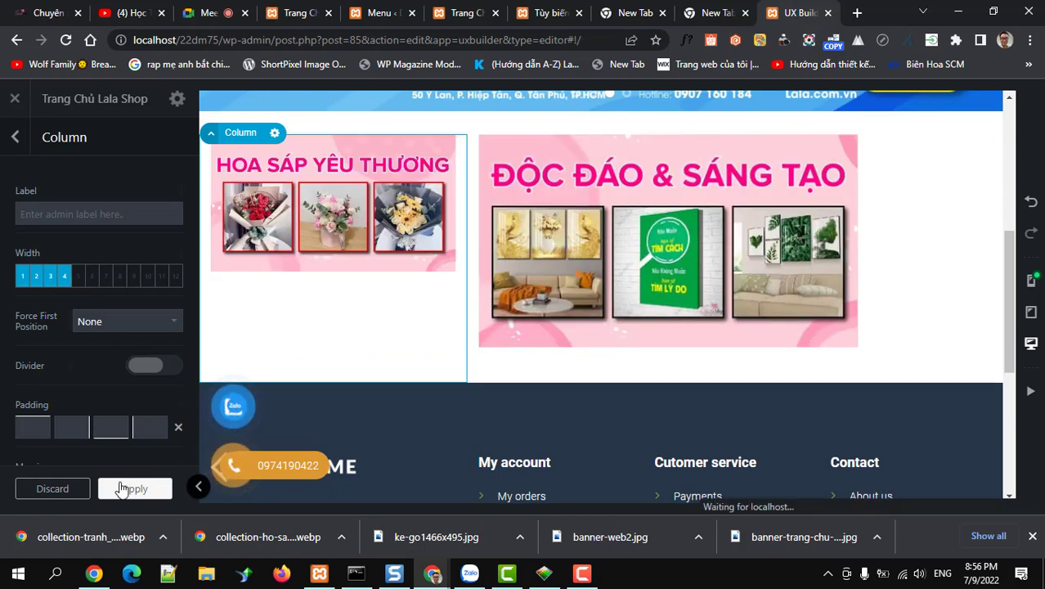
- Set the width of the ĐỘC ĐÁO & SÁNG TẠO banner column to 4/12 and apply it
{"action": "left_click", "coordinate": [174, 214]}
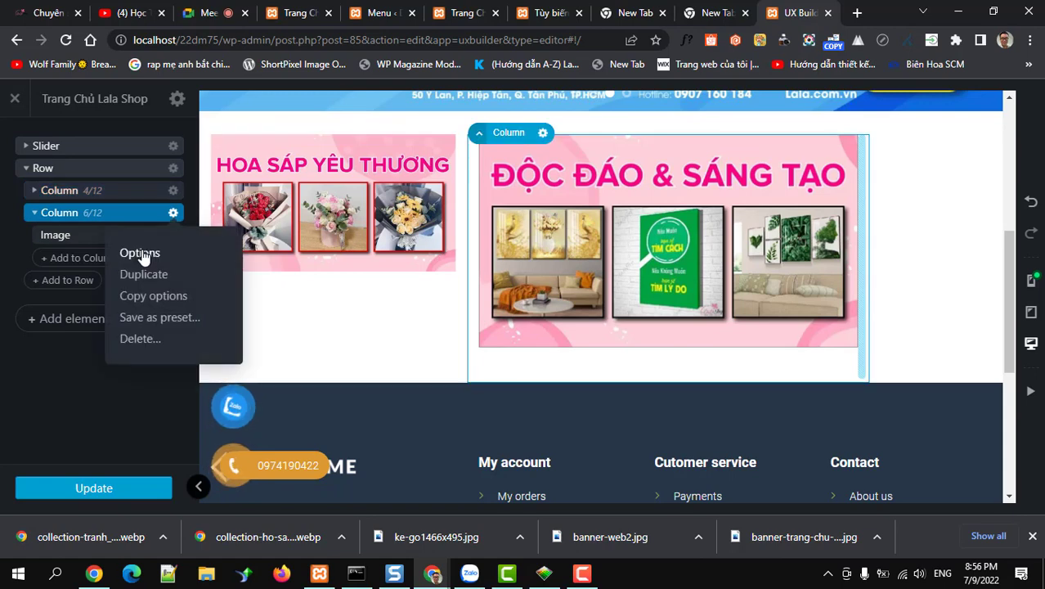
{"action": "left_click", "coordinate": [145, 255]}
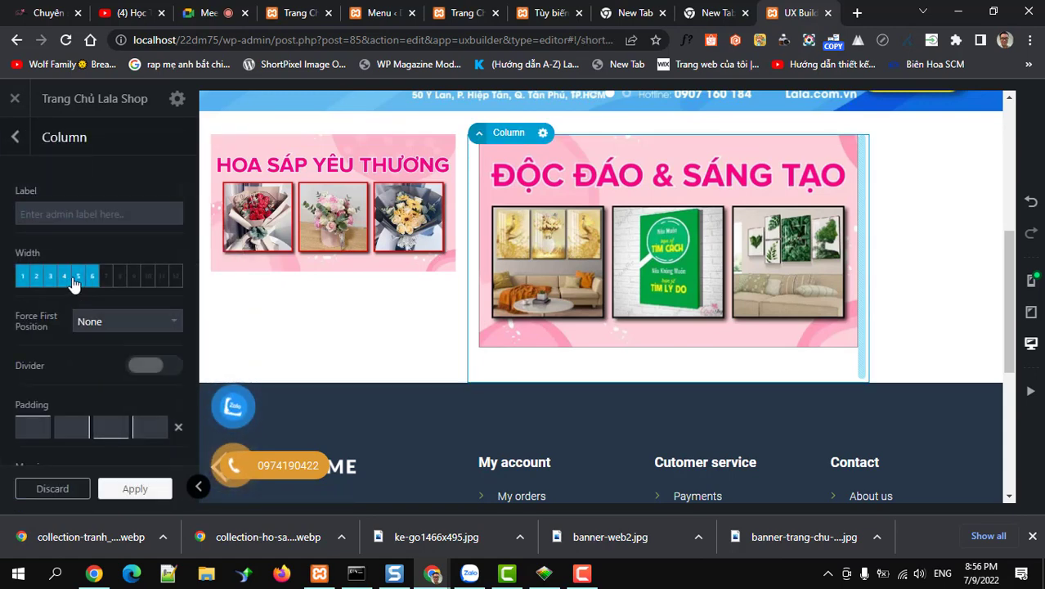
{"action": "left_click", "coordinate": [64, 276]}
{"action": "left_click", "coordinate": [135, 488]}
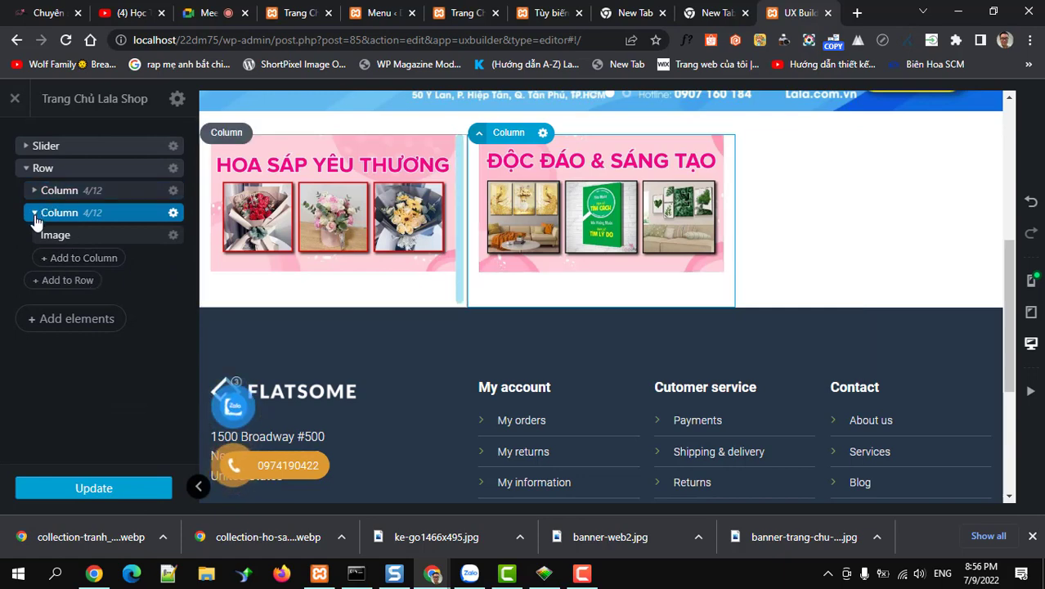
- Add a third column to the row and set its width to 2/12
{"action": "left_click", "coordinate": [35, 213]}
{"action": "left_click", "coordinate": [37, 169]}
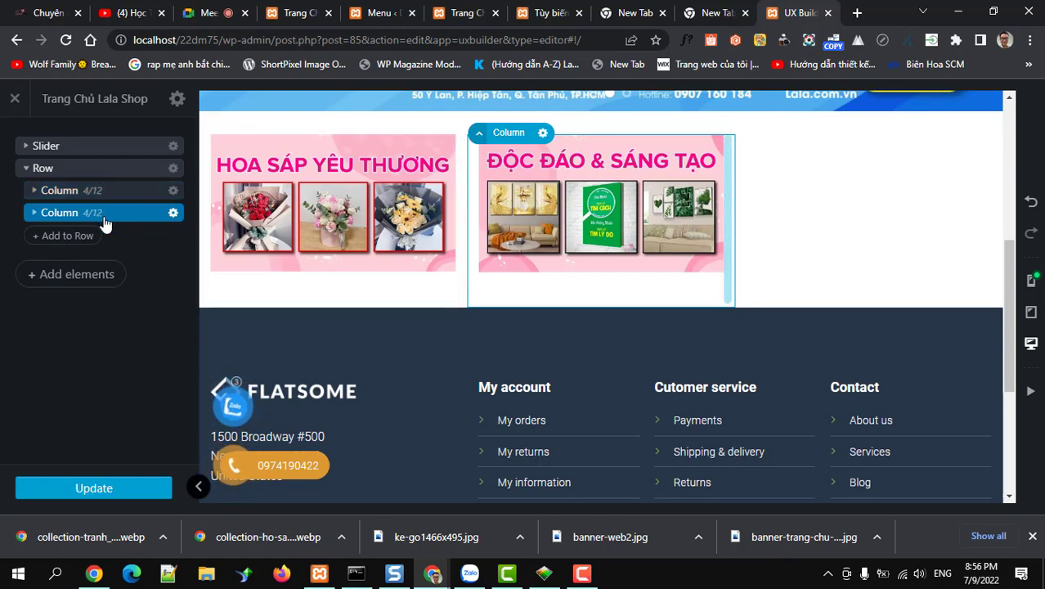
{"action": "left_click", "coordinate": [65, 237]}
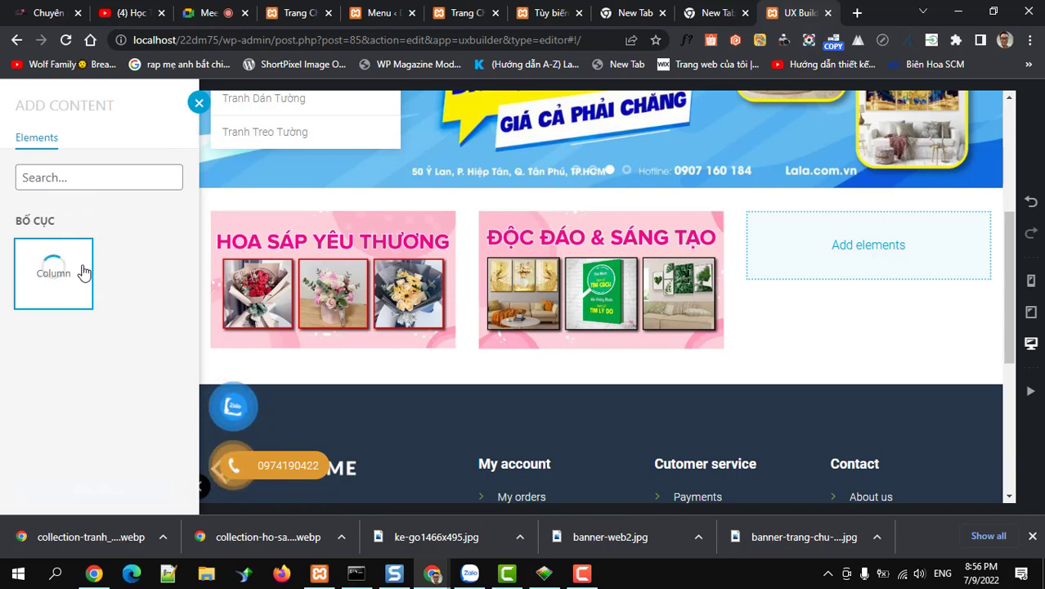
{"action": "left_click", "coordinate": [164, 236]}
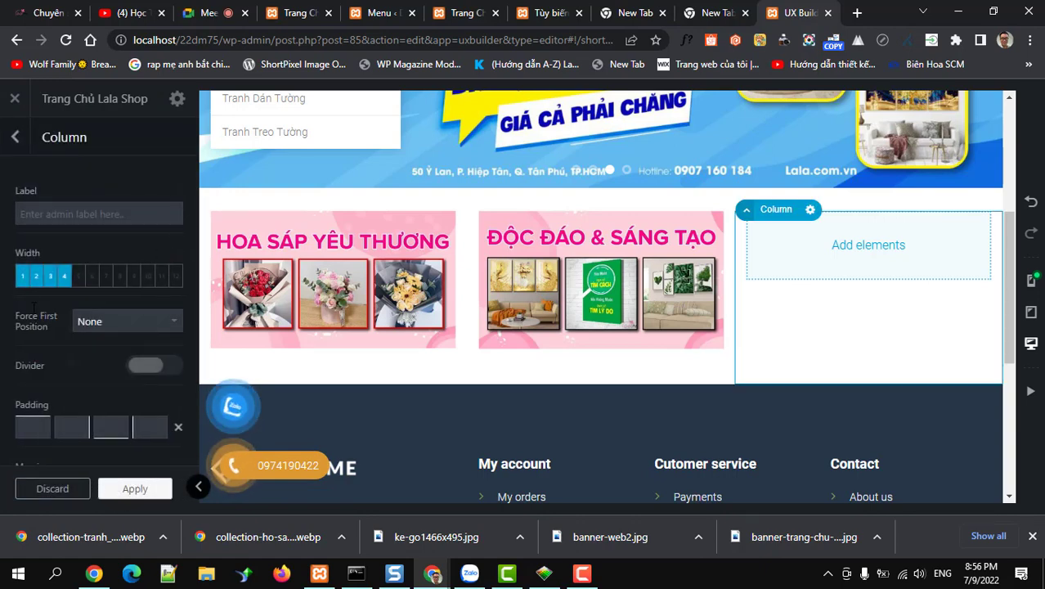
{"action": "left_click", "coordinate": [34, 276]}
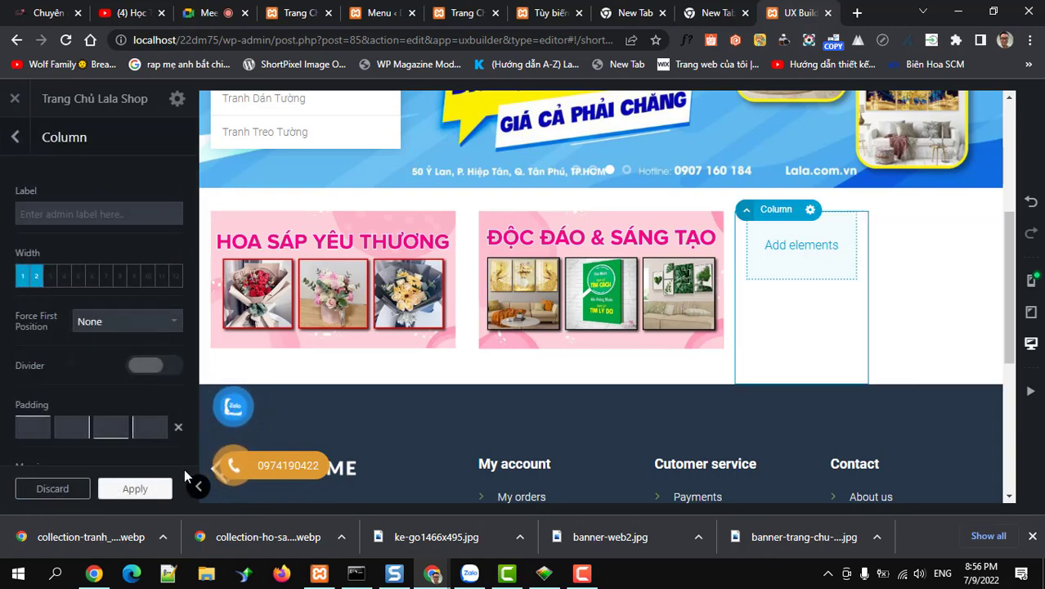
{"action": "left_click", "coordinate": [138, 488]}
- Duplicate the empty 2/12 column and reorder the row so an empty column precedes each banner column
{"action": "right_click", "coordinate": [109, 236]}
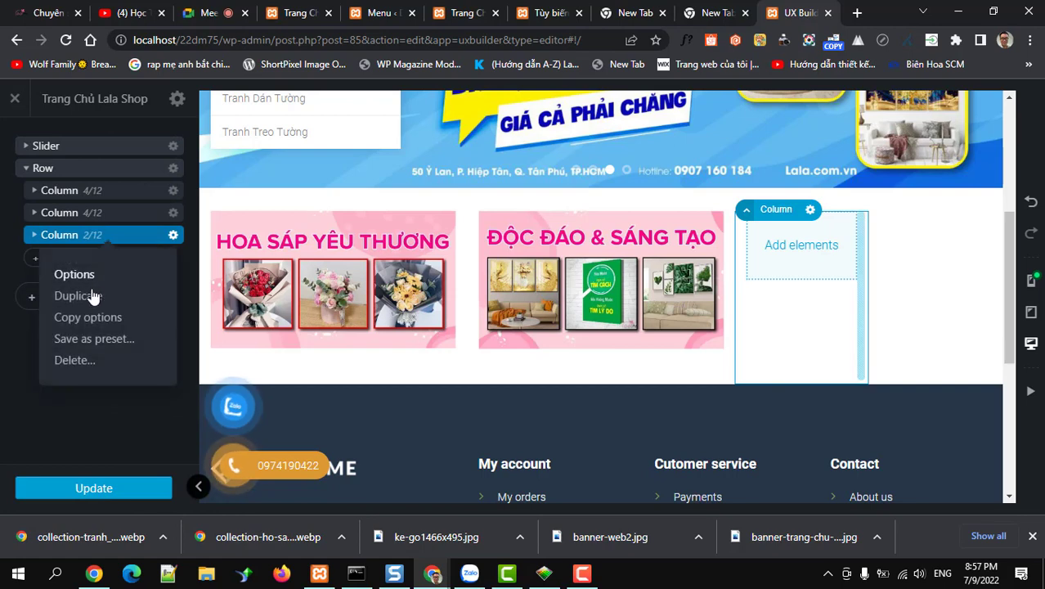
{"action": "left_click", "coordinate": [90, 304]}
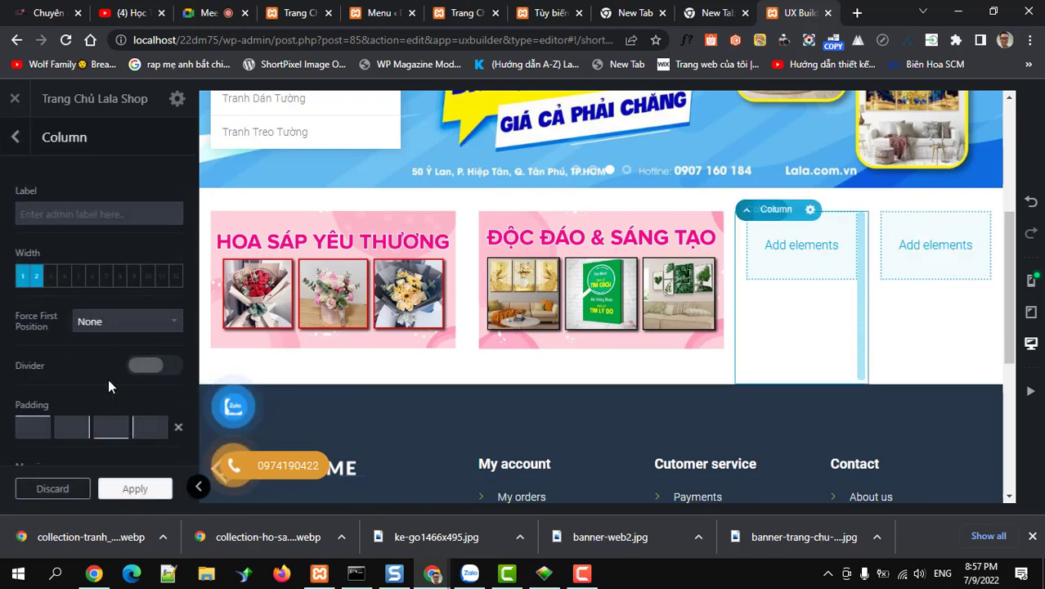
{"action": "left_click", "coordinate": [133, 488]}
{"action": "left_click_drag", "start_coordinate": [107, 235], "coordinate": [114, 185]}
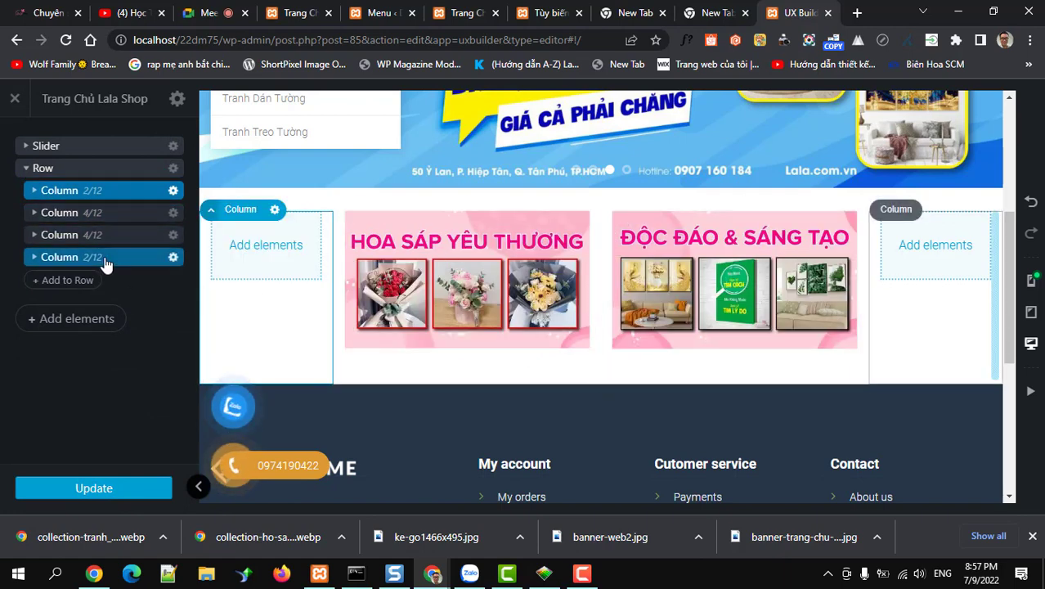
{"action": "left_click_drag", "start_coordinate": [107, 259], "coordinate": [105, 231]}
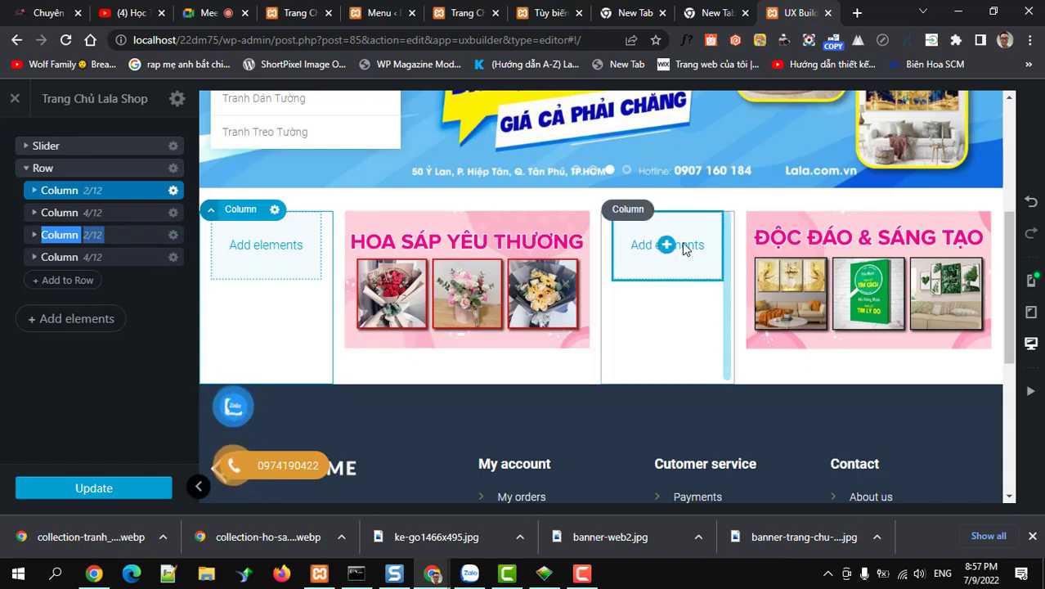
- Set the row's column spacing to Small, after trying Large and Collapse, and update the page
{"action": "left_click", "coordinate": [173, 168]}
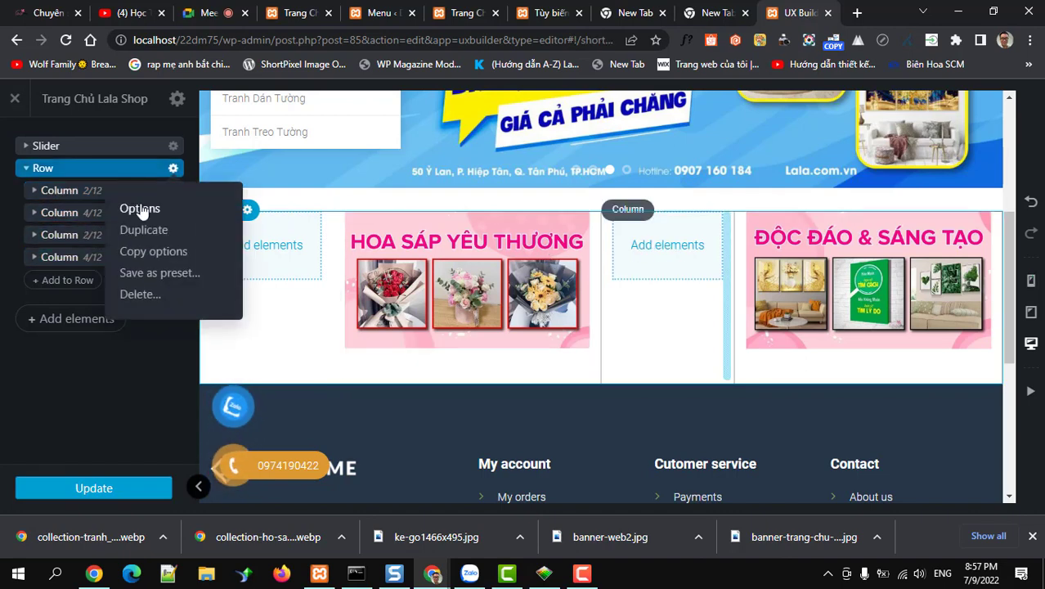
{"action": "left_click", "coordinate": [140, 208]}
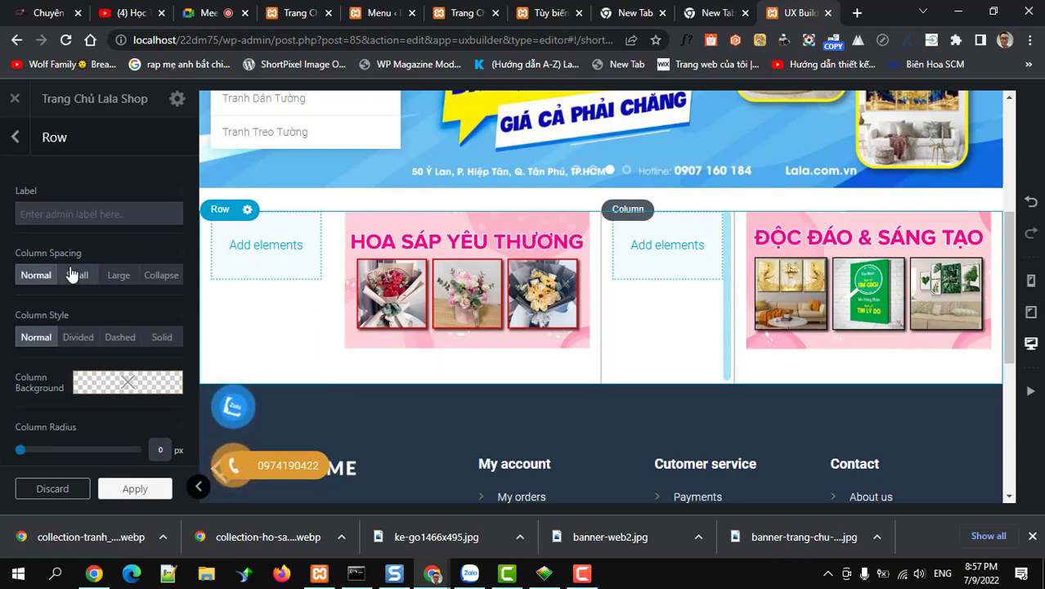
{"action": "left_click", "coordinate": [117, 276]}
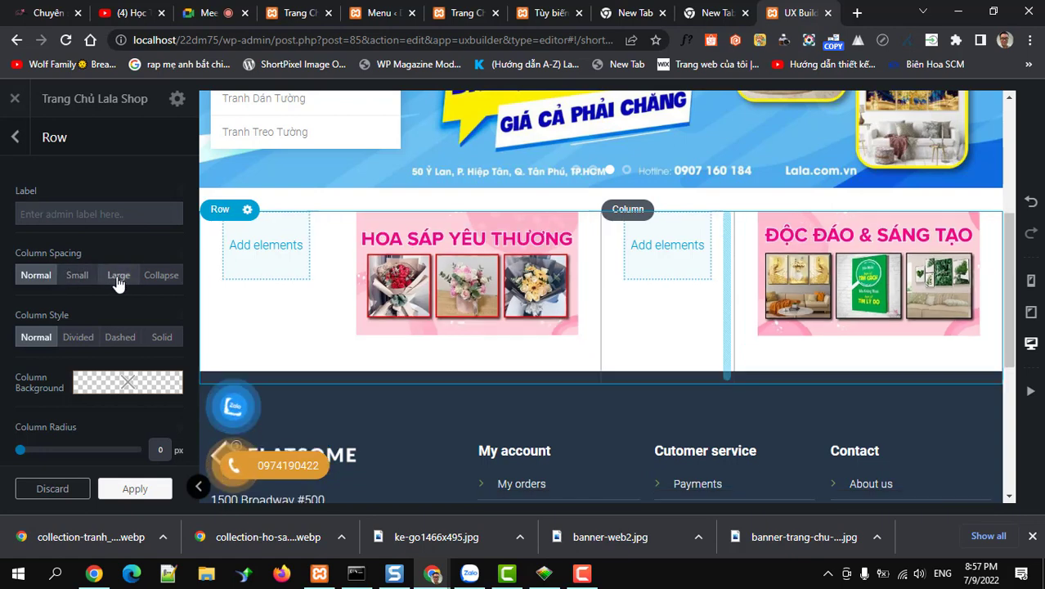
{"action": "left_click", "coordinate": [148, 278]}
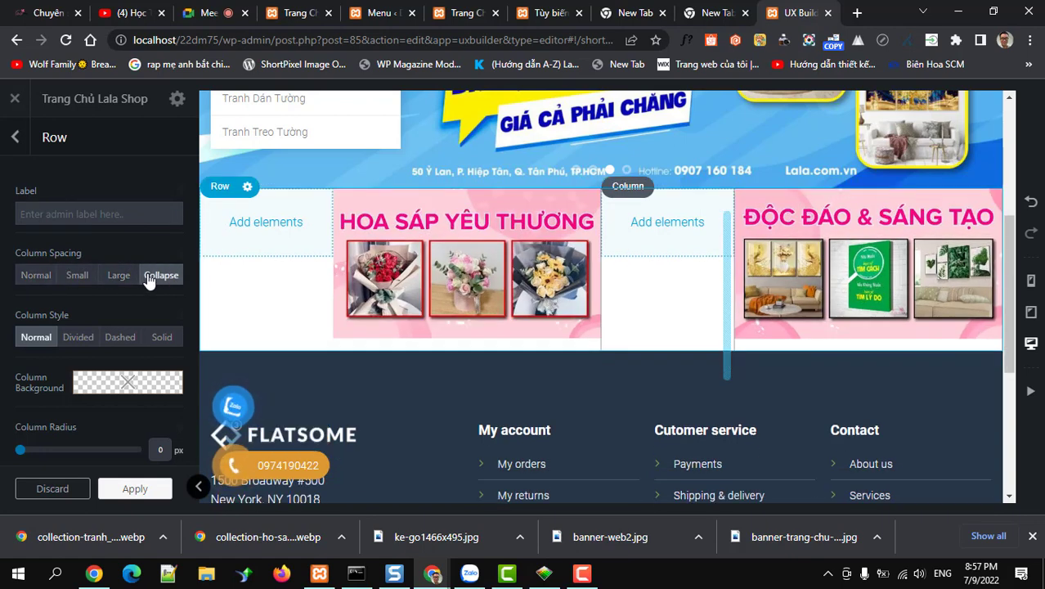
{"action": "left_click", "coordinate": [91, 276]}
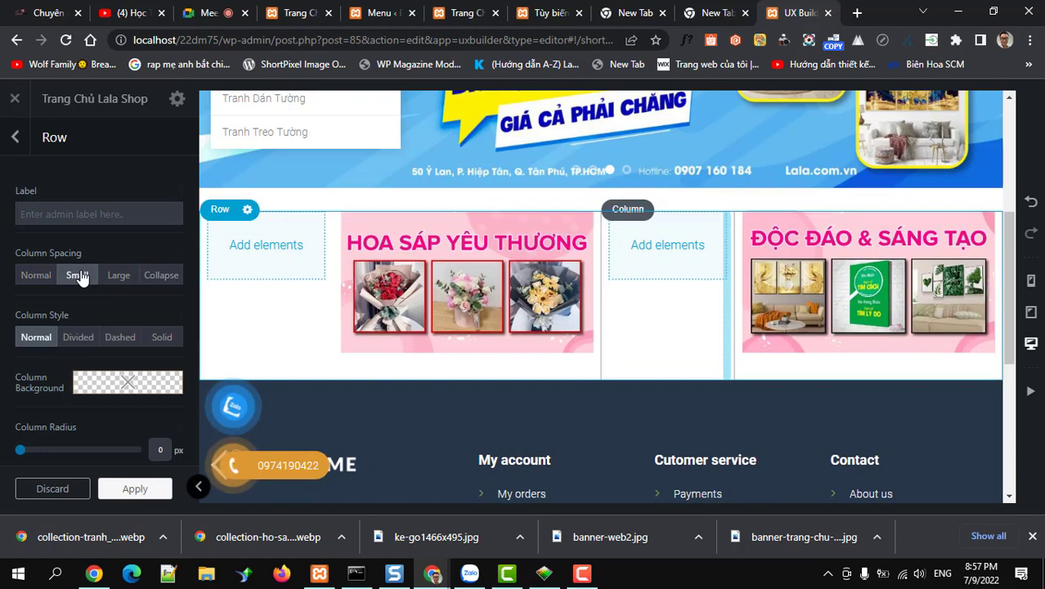
{"action": "left_click", "coordinate": [130, 491]}
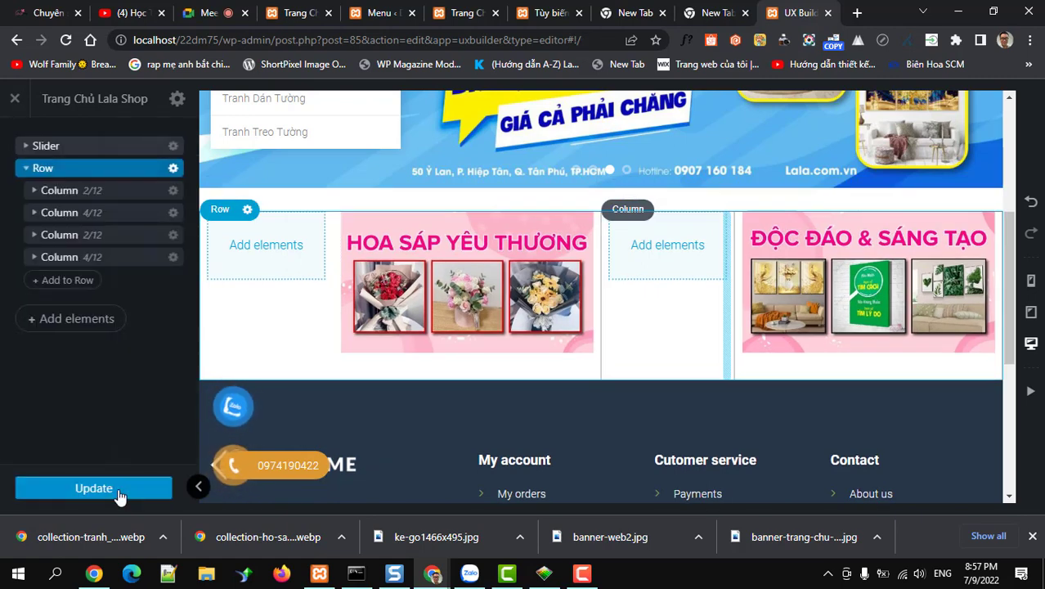
{"action": "left_click", "coordinate": [117, 487]}
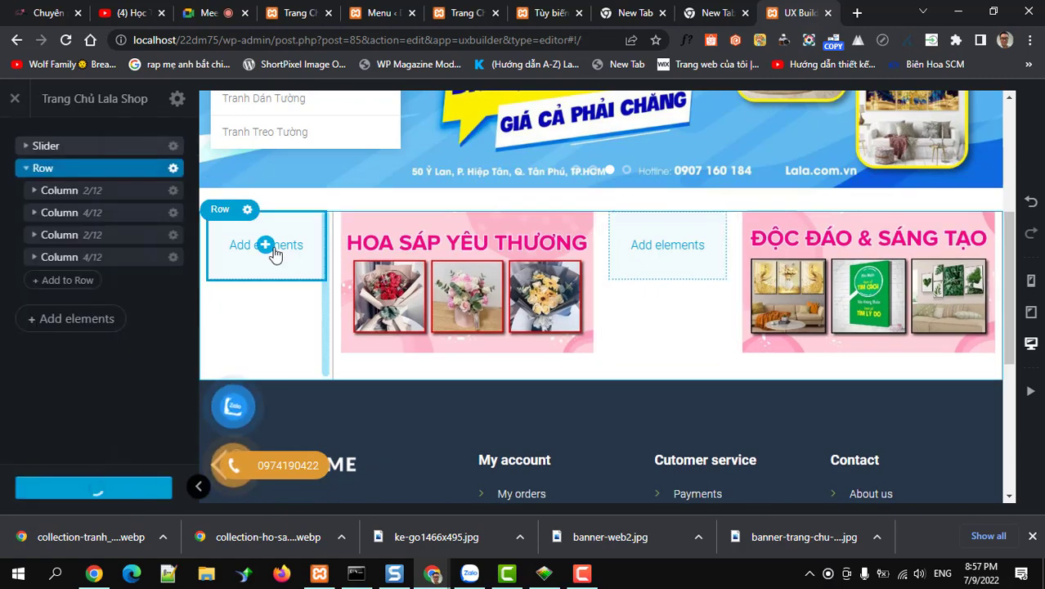
- Check the collection row on lala.com.vn, then add a Banner element to the row's first 2/12 column
{"action": "left_click", "coordinate": [37, 13]}
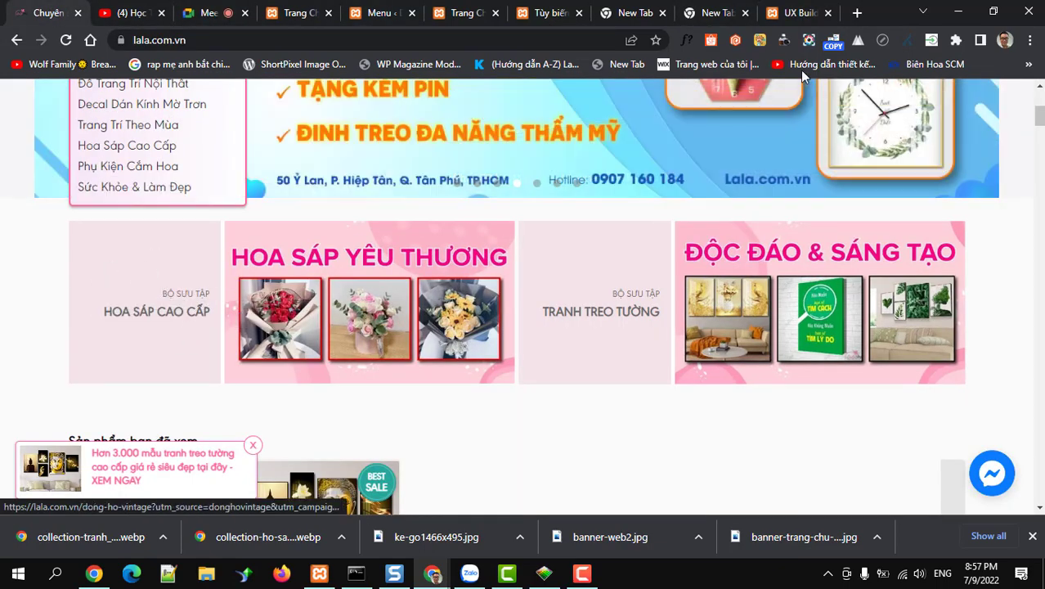
{"action": "left_click", "coordinate": [797, 13]}
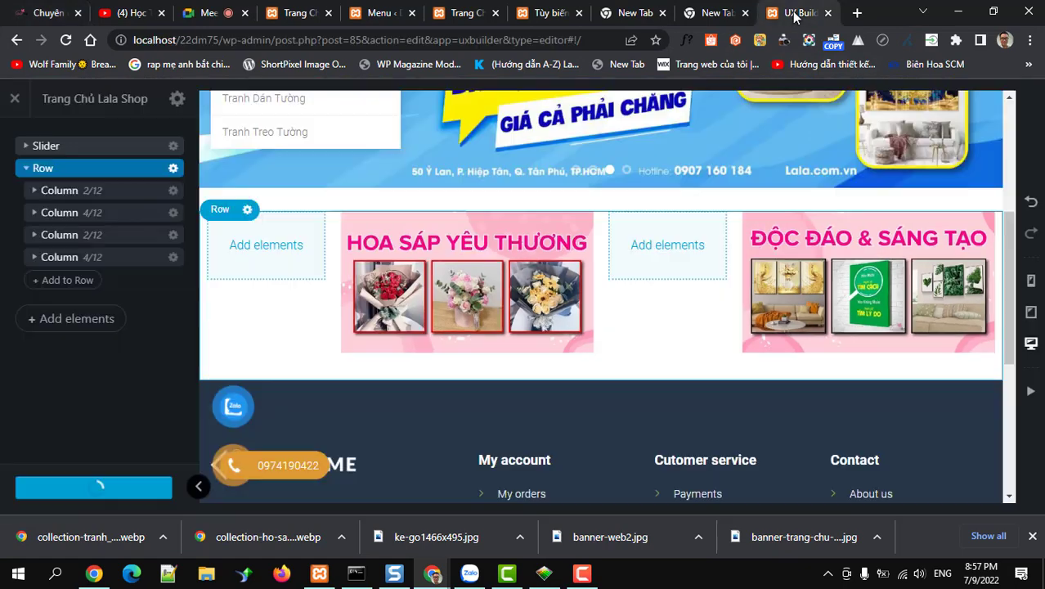
{"action": "left_click", "coordinate": [263, 245]}
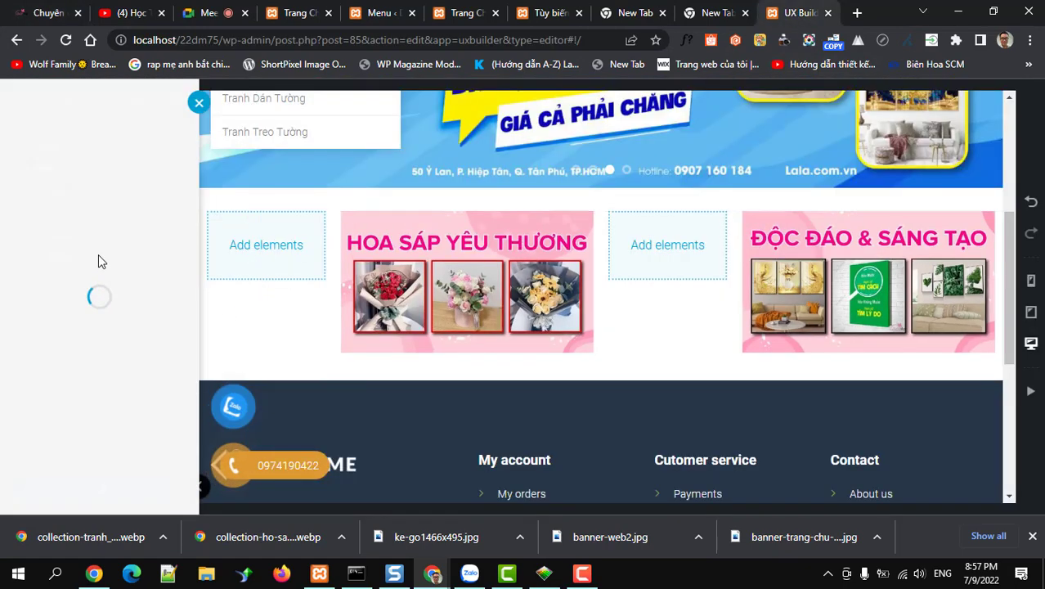
{"action": "left_click", "coordinate": [74, 179]}
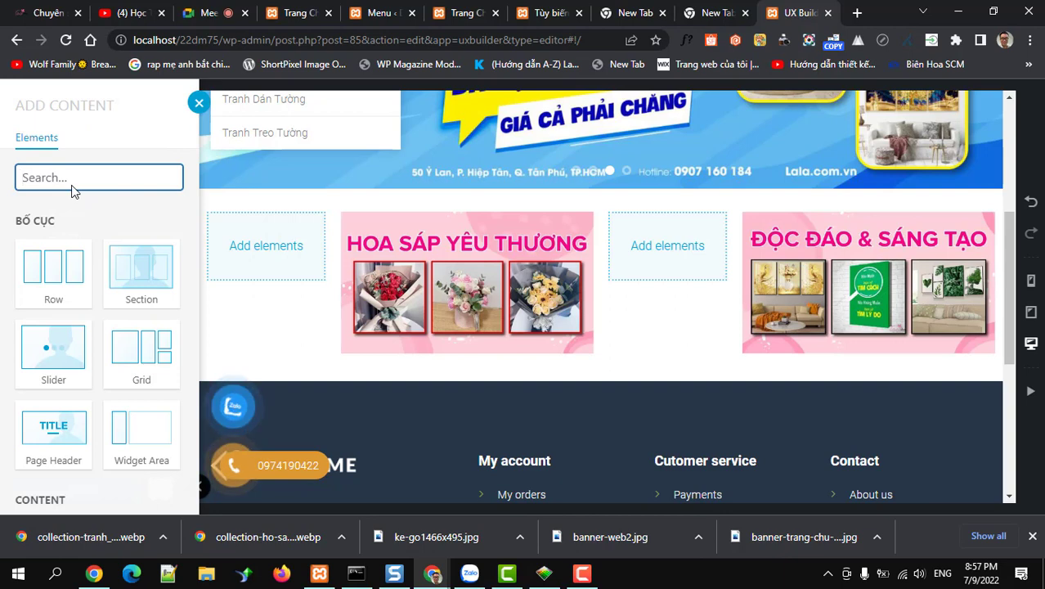
{"action": "type", "text": "ban"}
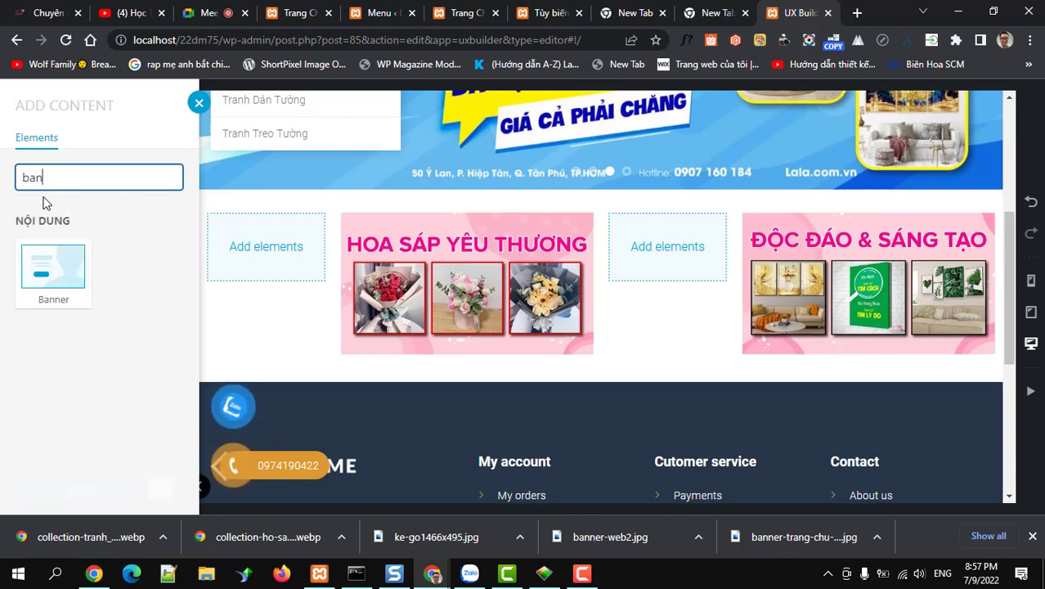
{"action": "left_click", "coordinate": [45, 258]}
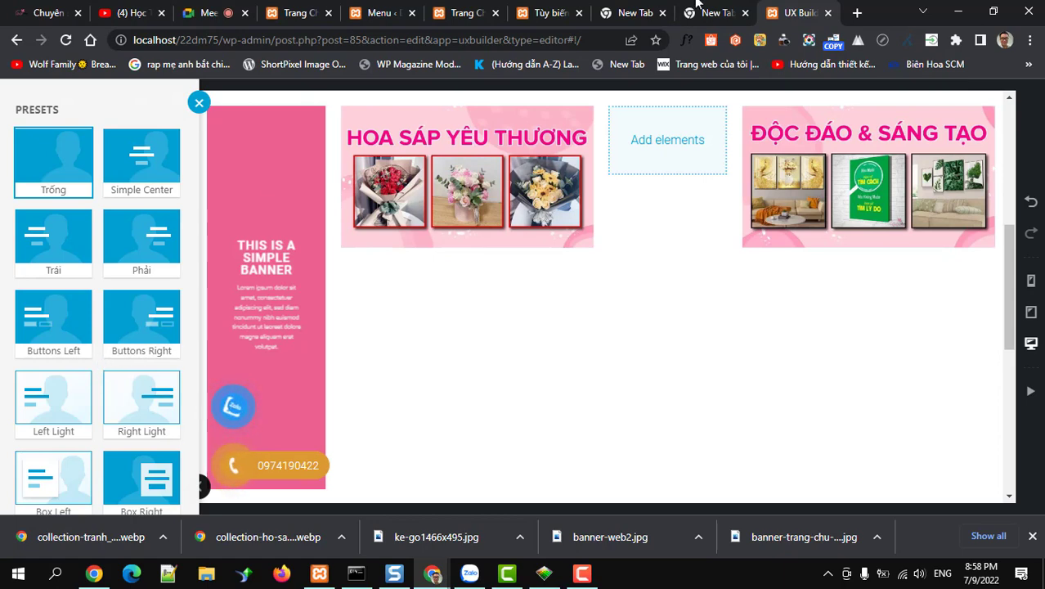
- Recheck the label layout on lala.com.vn and choose the Right Light preset for the new banner
{"action": "left_click", "coordinate": [49, 13]}
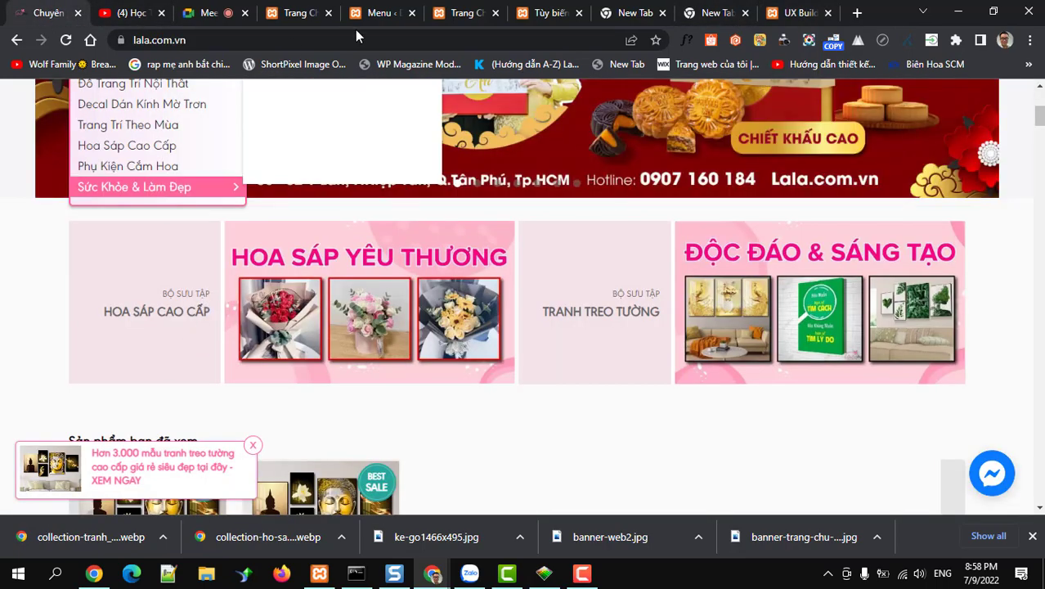
{"action": "left_click", "coordinate": [792, 15]}
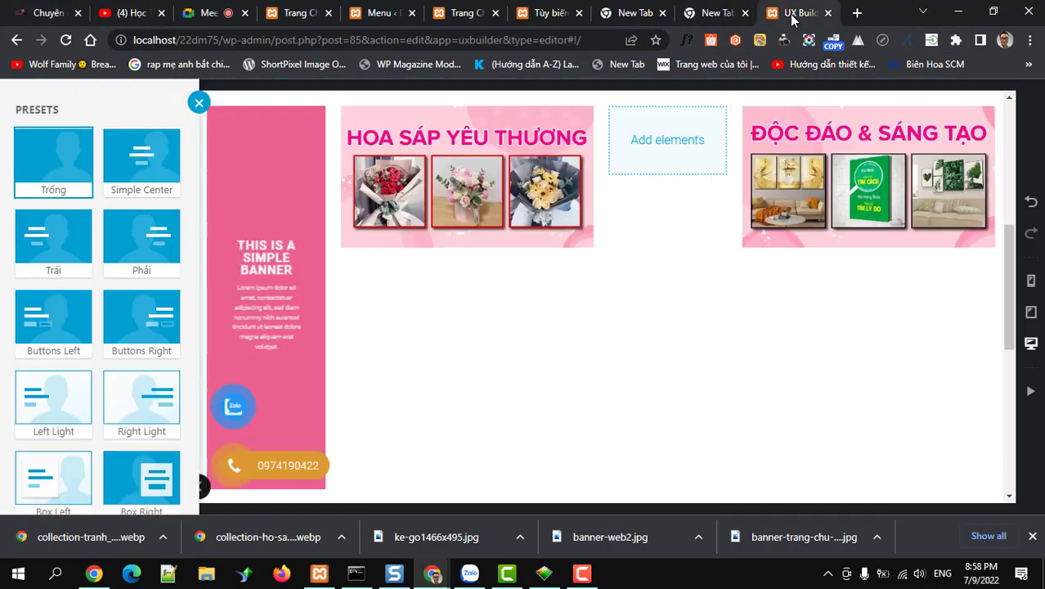
{"action": "left_click", "coordinate": [146, 237]}
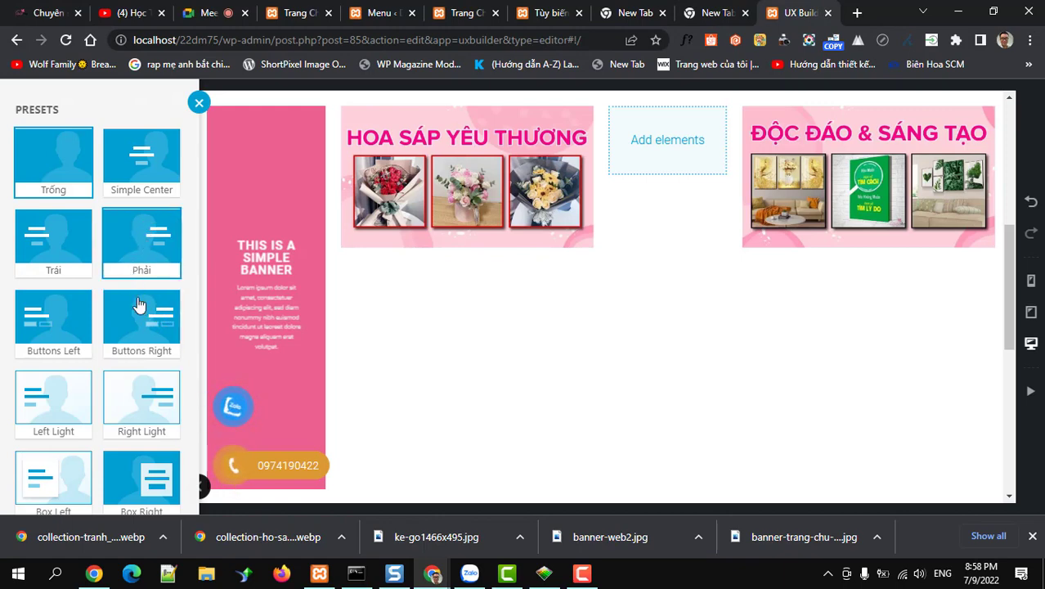
{"action": "left_click", "coordinate": [143, 402]}
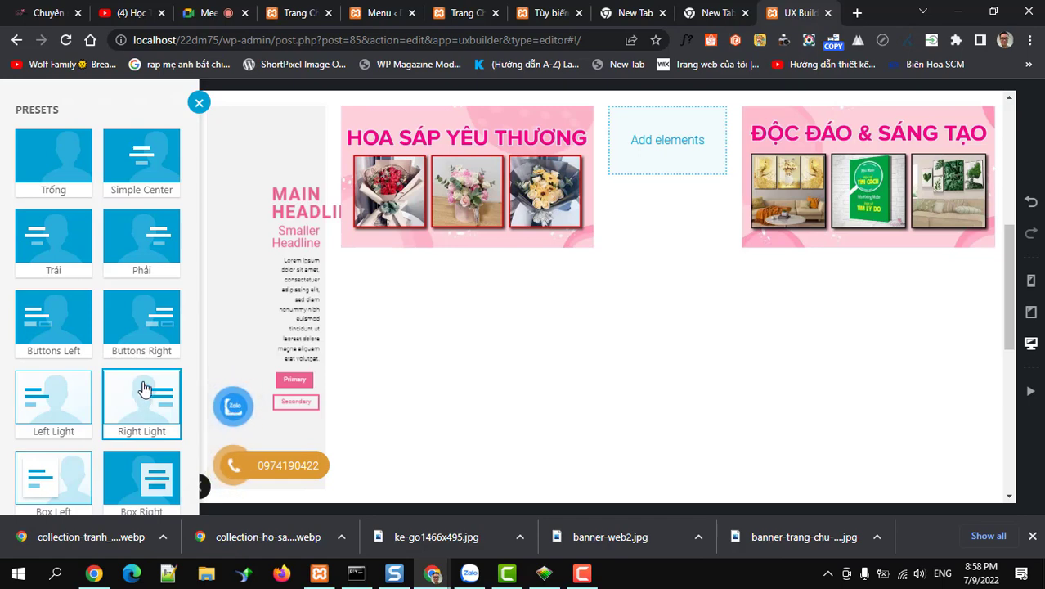
{"action": "scroll", "coordinate": [143, 388], "scroll_direction": "down", "scroll_amount": 2}
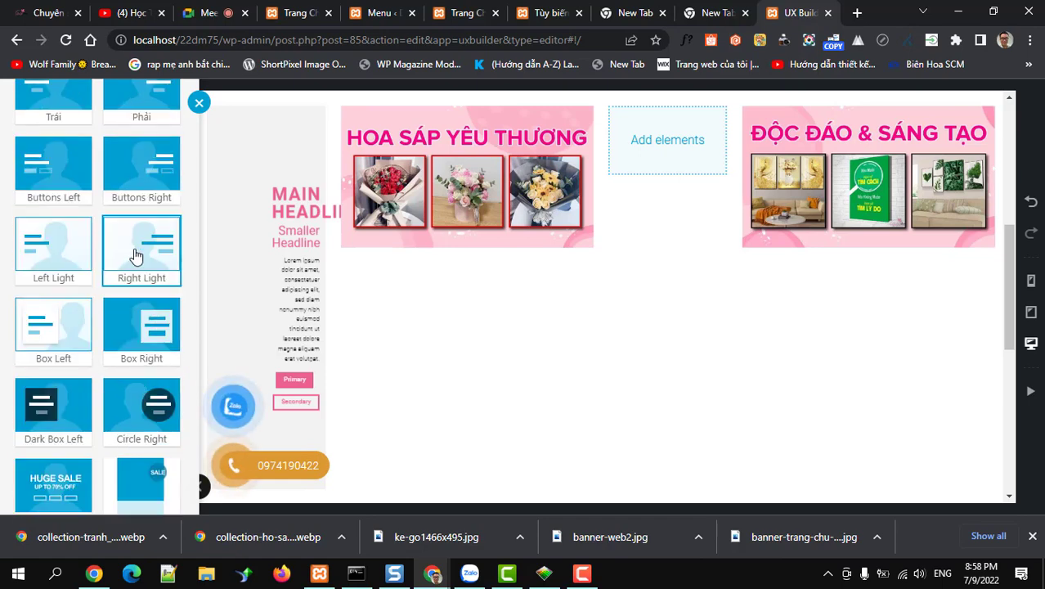
{"action": "scroll", "coordinate": [118, 489], "scroll_direction": "down", "scroll_amount": 2}
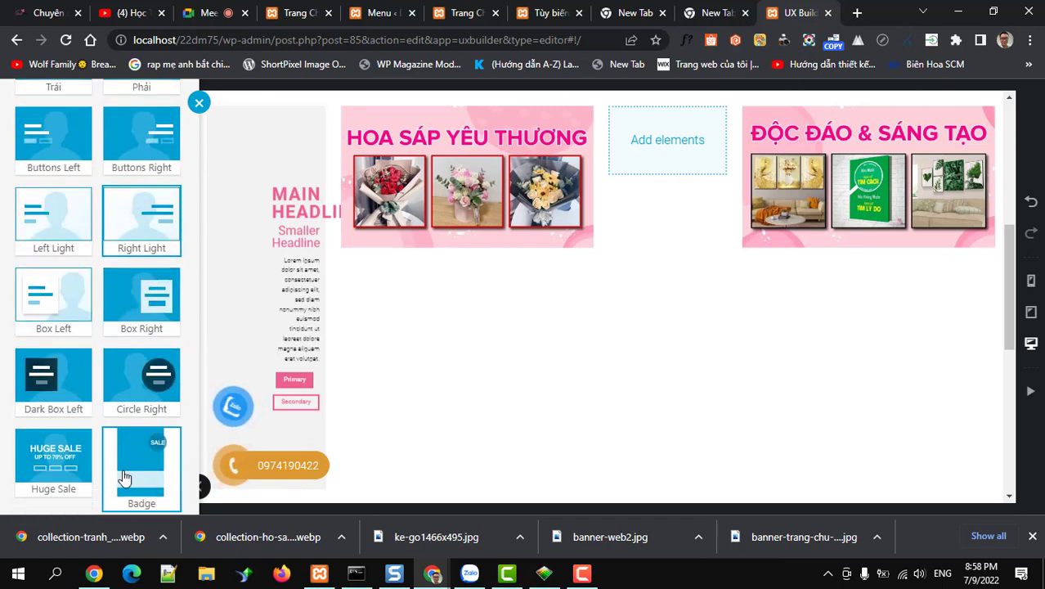
{"action": "left_click", "coordinate": [110, 482]}
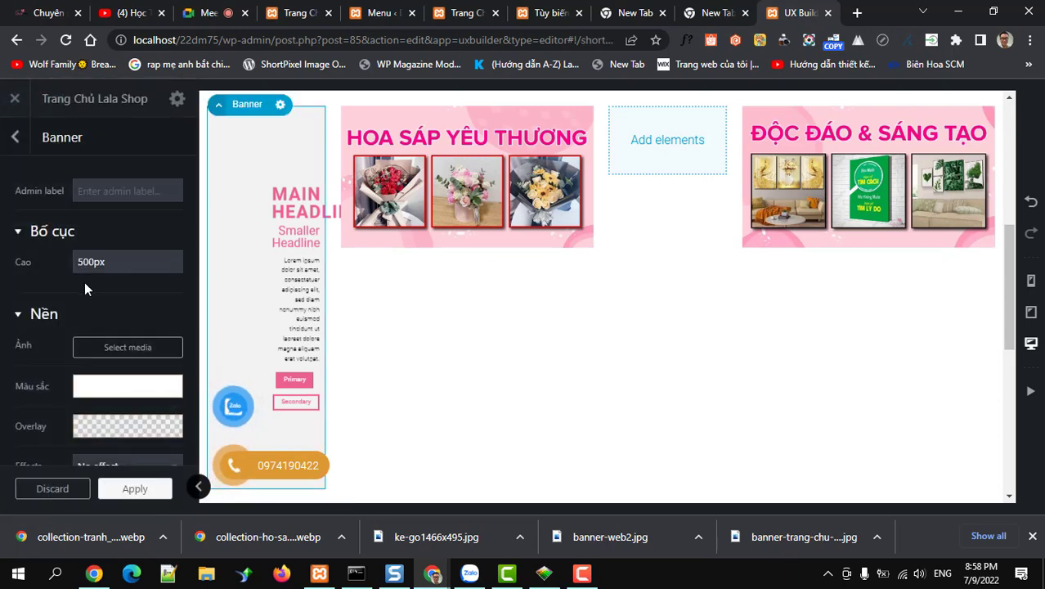
- Set the new banner's height to 120px, after trying 200px and 180px, and apply it
{"action": "key", "text": "BackSpace"}
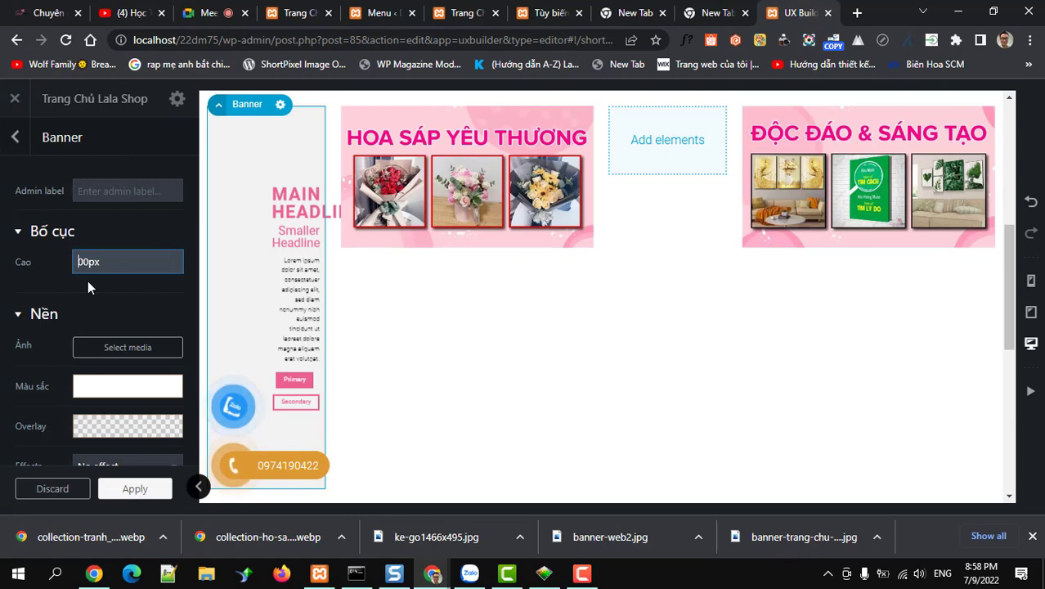
{"action": "type", "text": "2"}
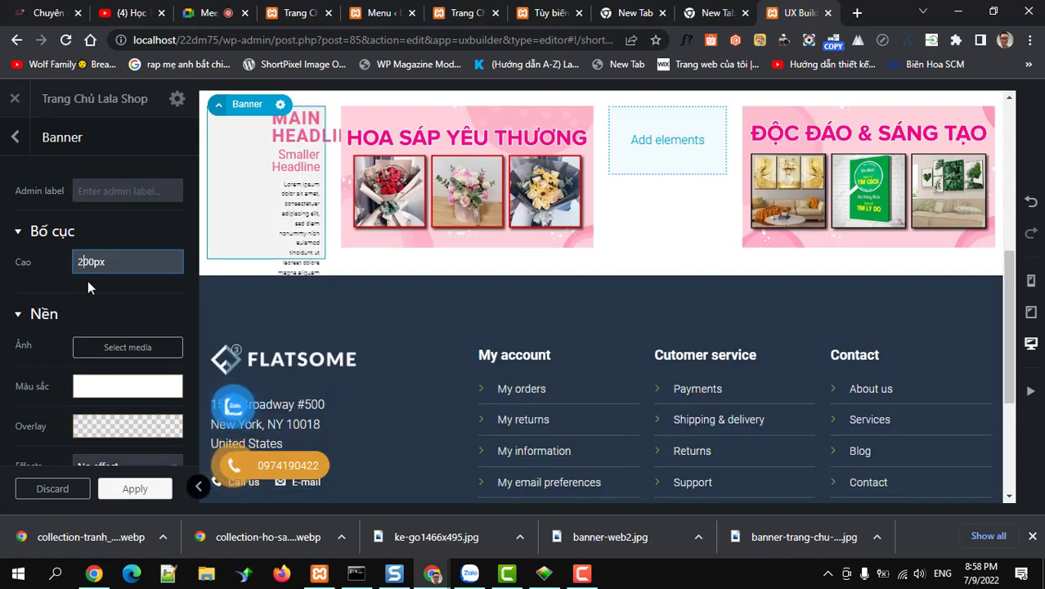
{"action": "key", "text": "BackSpace"}
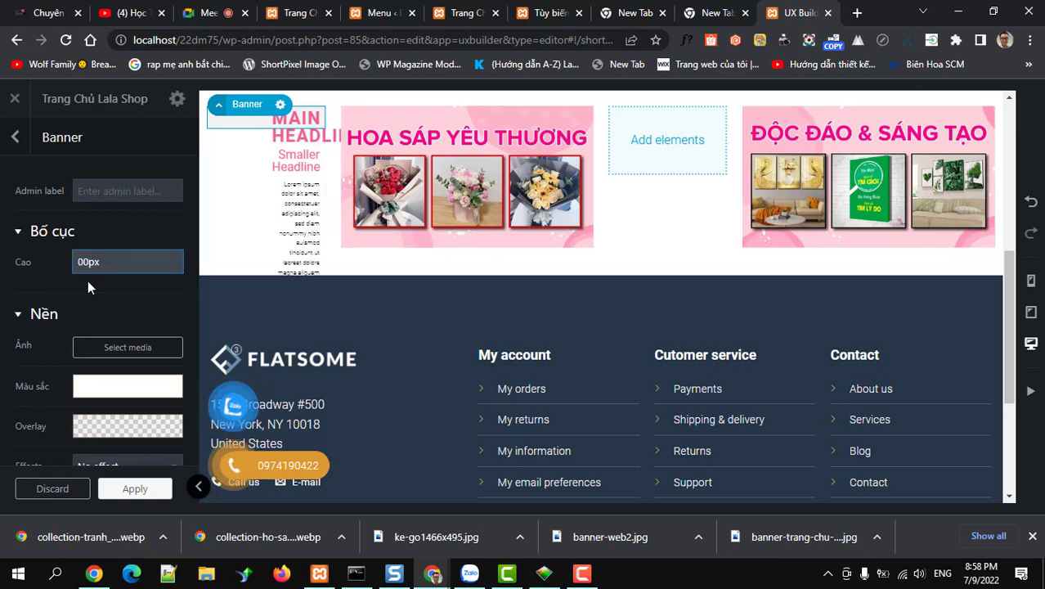
{"action": "type", "text": "18"}
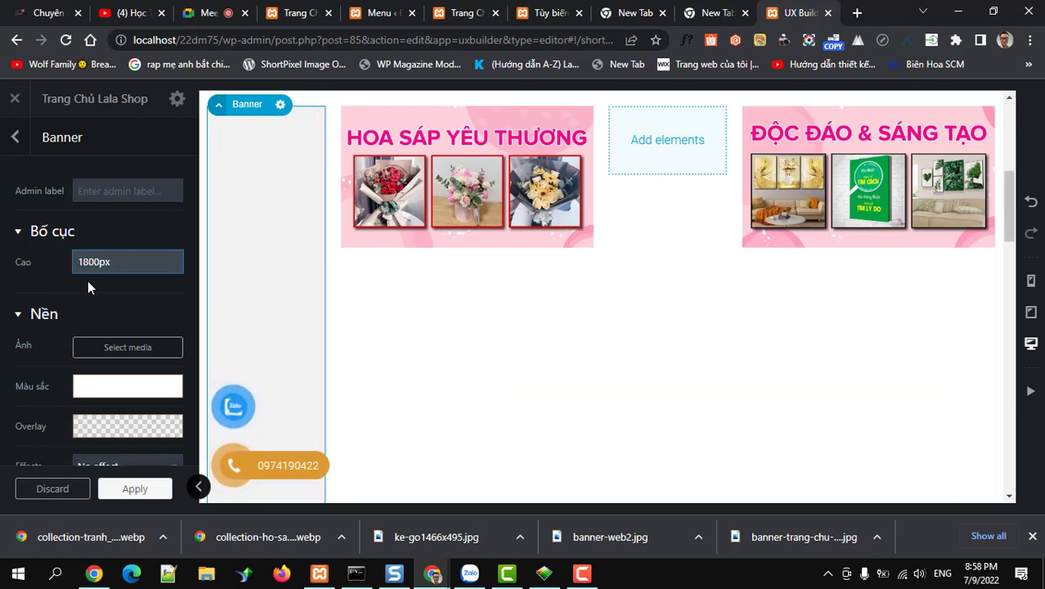
{"action": "key", "text": "Delete"}
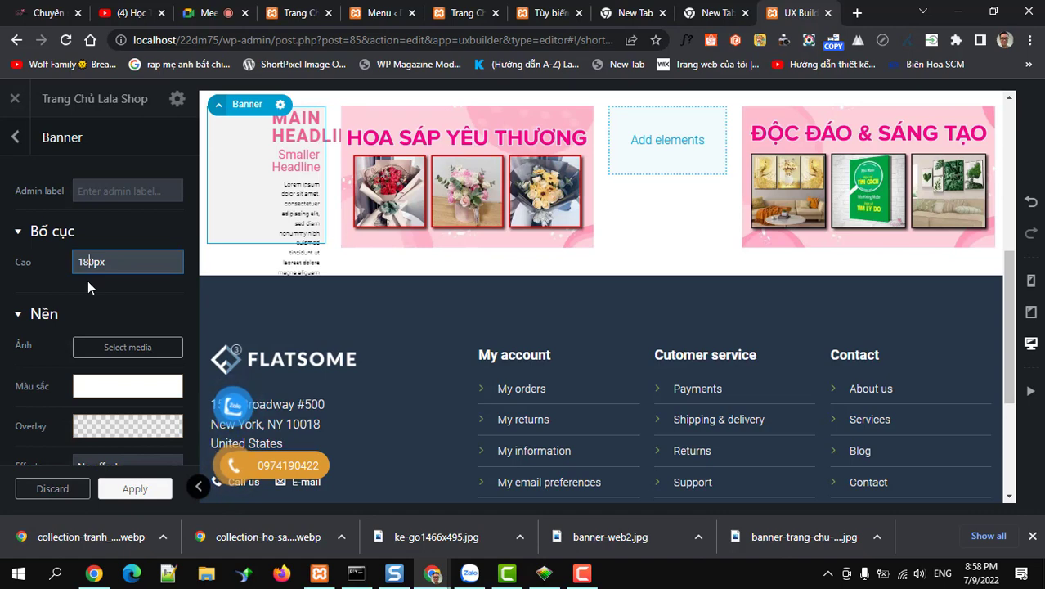
{"action": "key", "text": "BackSpace"}
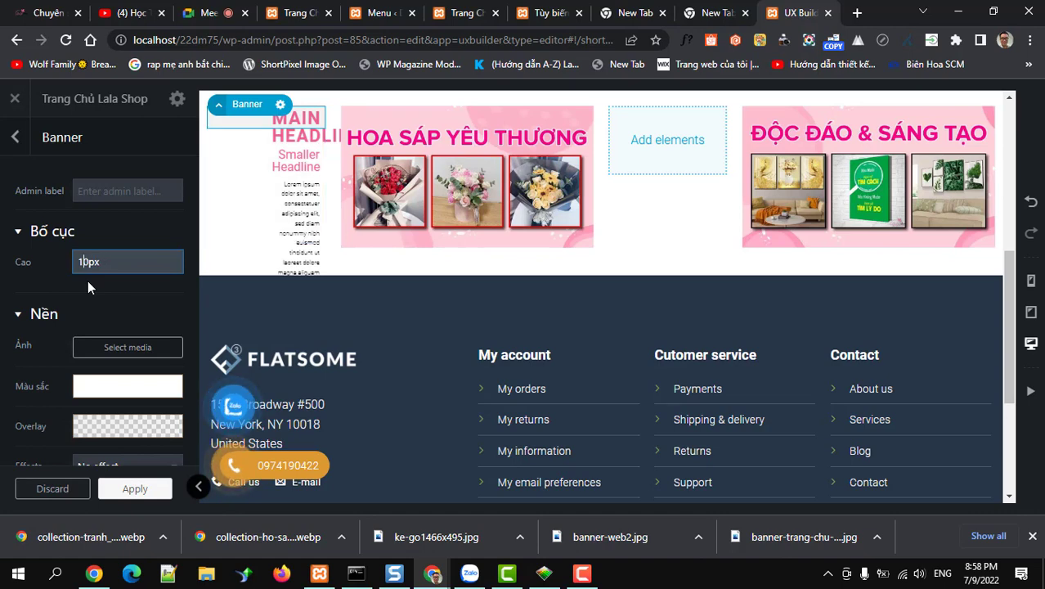
{"action": "type", "text": "200"}
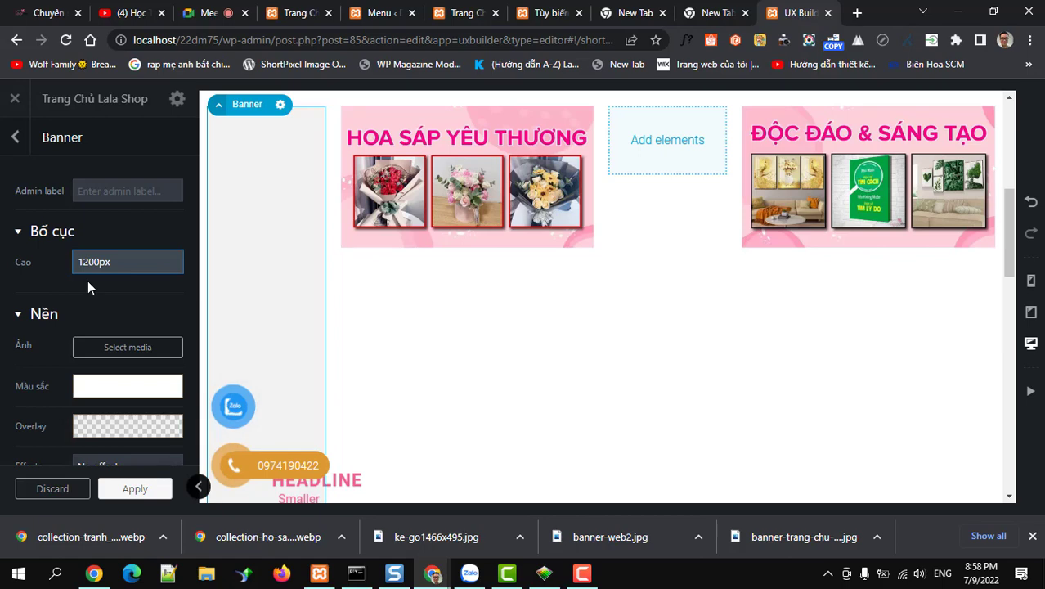
{"action": "key", "text": "BackSpace"}
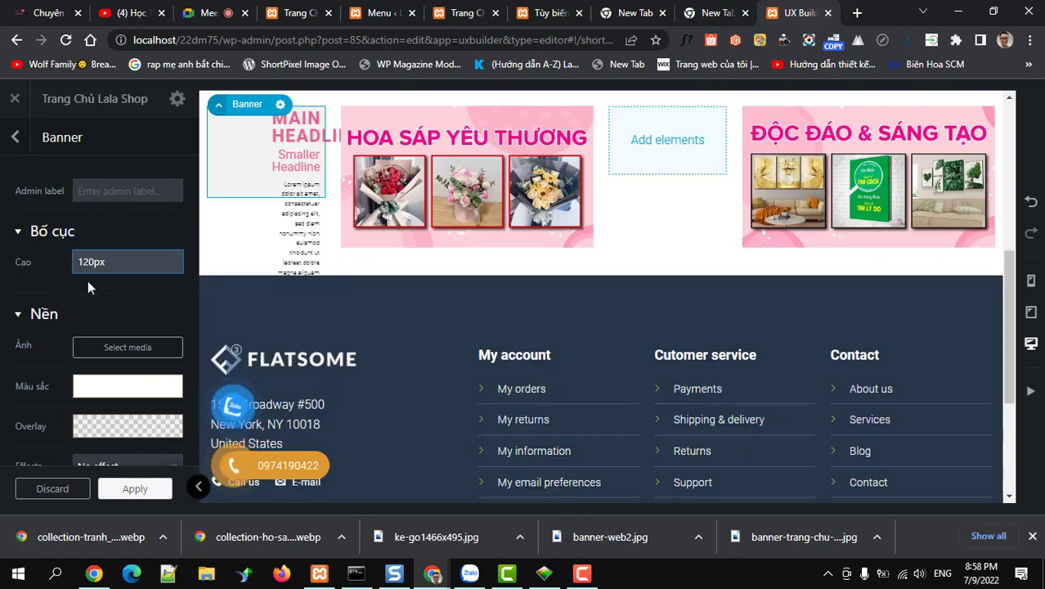
{"action": "left_click", "coordinate": [137, 494]}
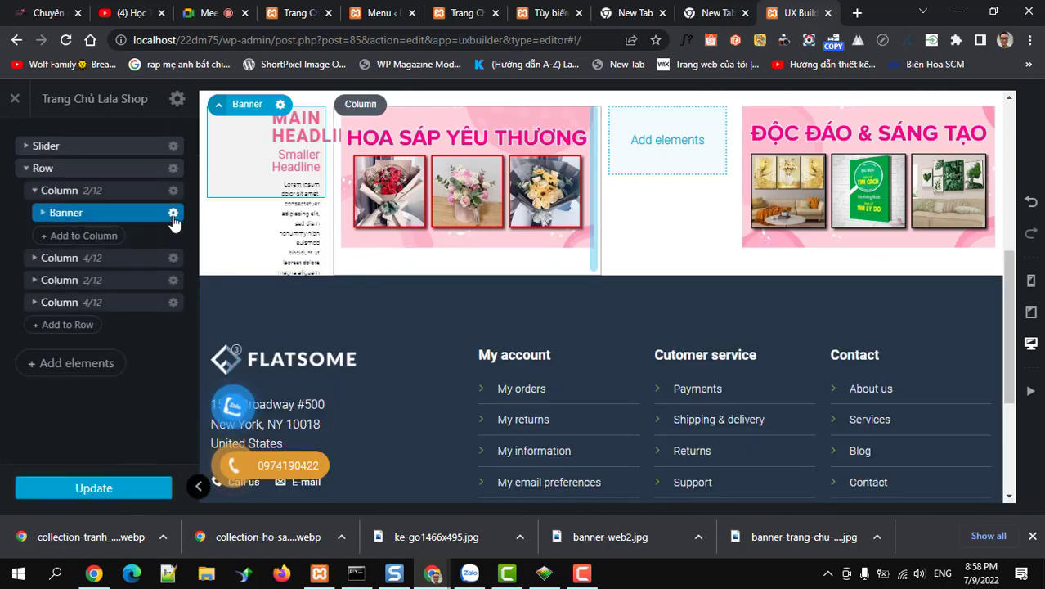
- Delete the banner from the first 2/12 column
{"action": "left_click", "coordinate": [167, 217]}
{"action": "left_click", "coordinate": [139, 345]}
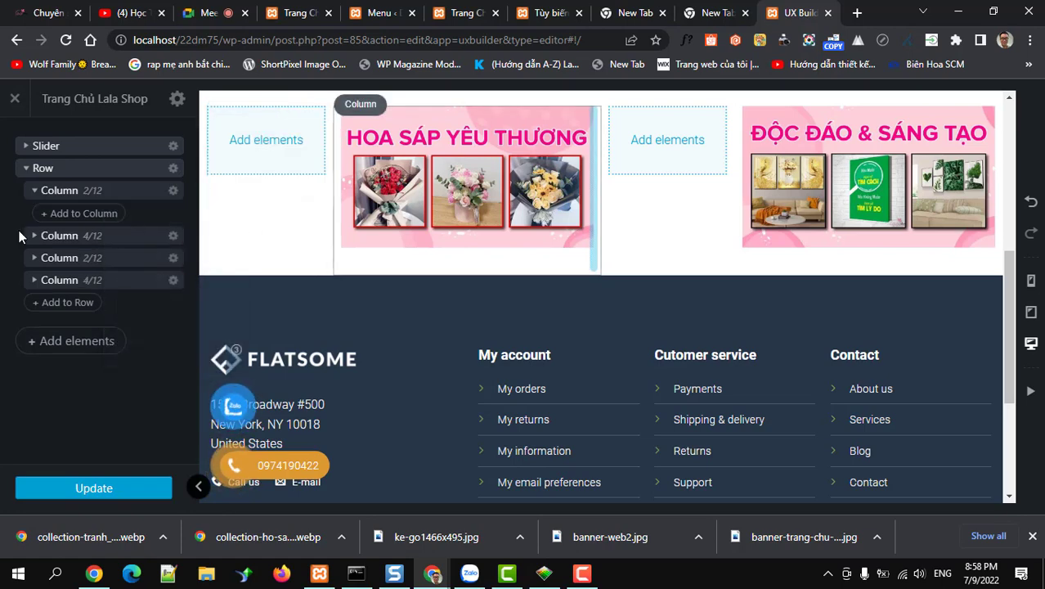
- Set the first 2/12 column's background colour to rgb(236, 96, 143), taken from the desktop colour picker's #EC608F, and apply it
{"action": "left_click", "coordinate": [171, 192]}
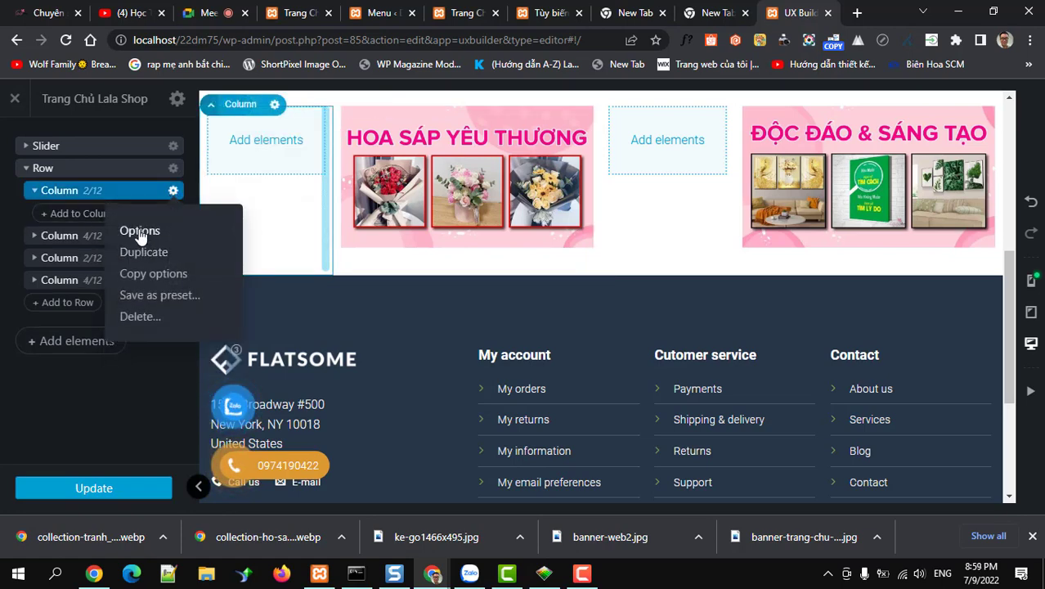
{"action": "left_click", "coordinate": [139, 232]}
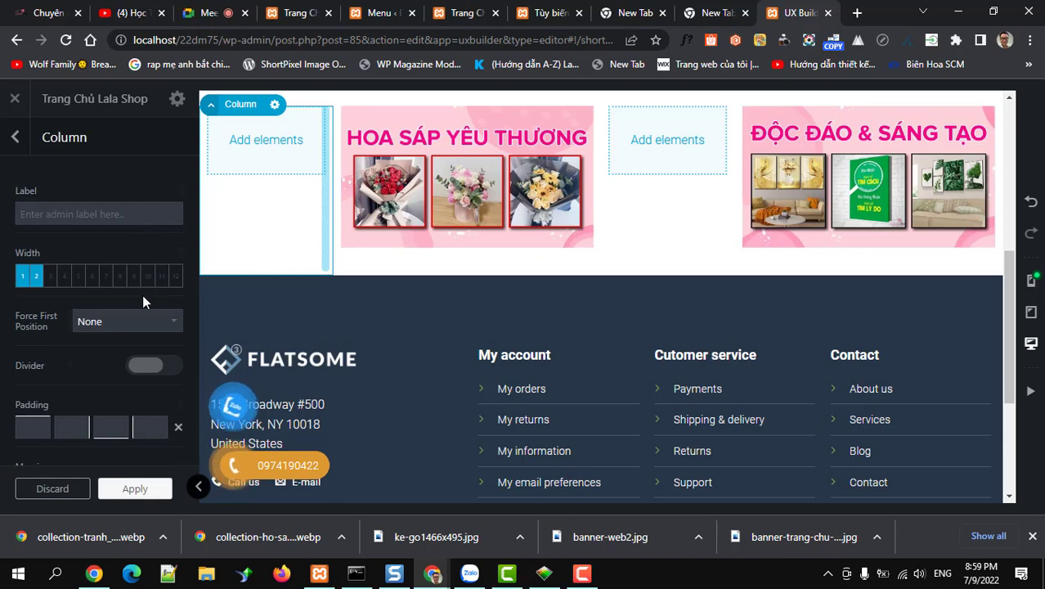
{"action": "scroll", "coordinate": [113, 372], "scroll_direction": "down", "scroll_amount": 4}
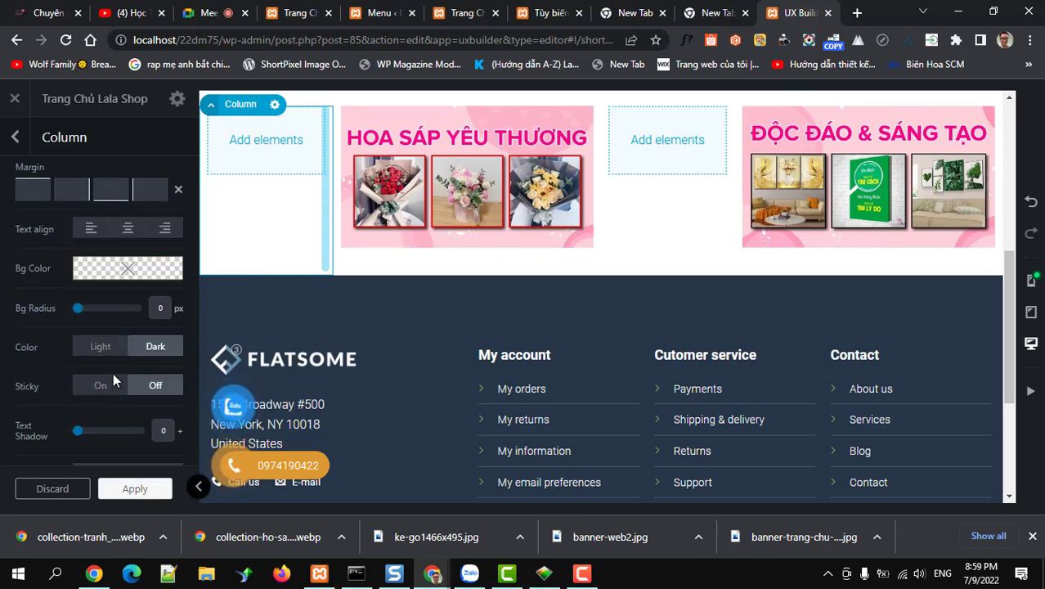
{"action": "scroll", "coordinate": [94, 360], "scroll_direction": "up", "scroll_amount": 1}
{"action": "left_click", "coordinate": [86, 341]}
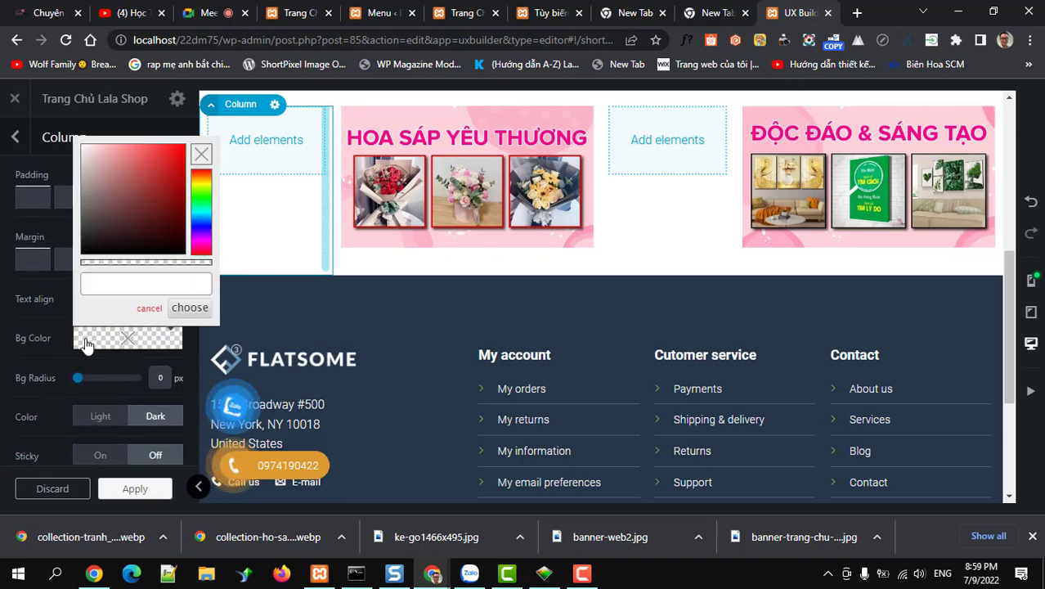
{"action": "left_click", "coordinate": [544, 572]}
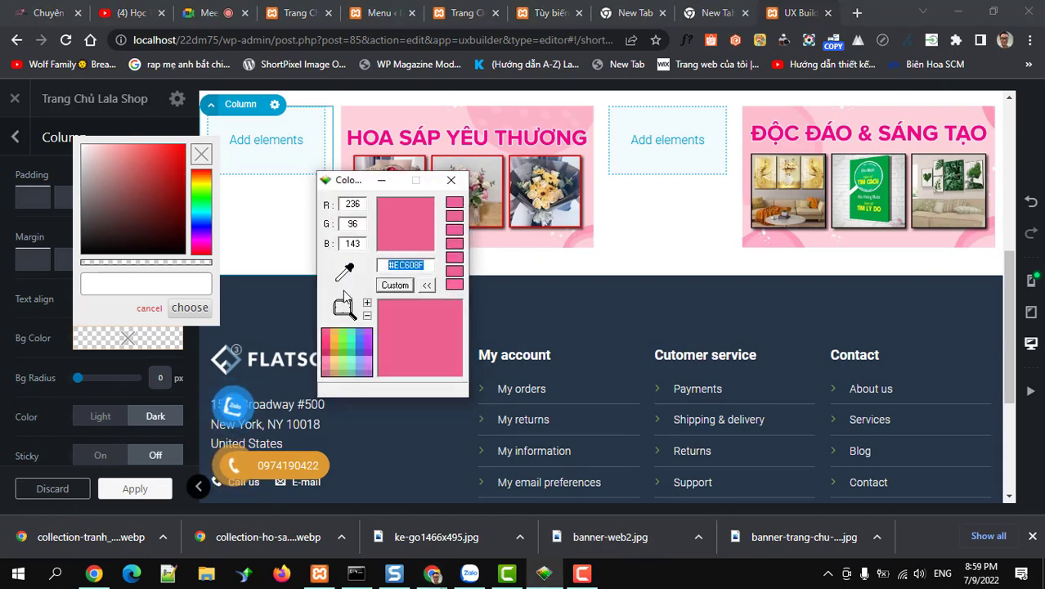
{"action": "left_click", "coordinate": [147, 279]}
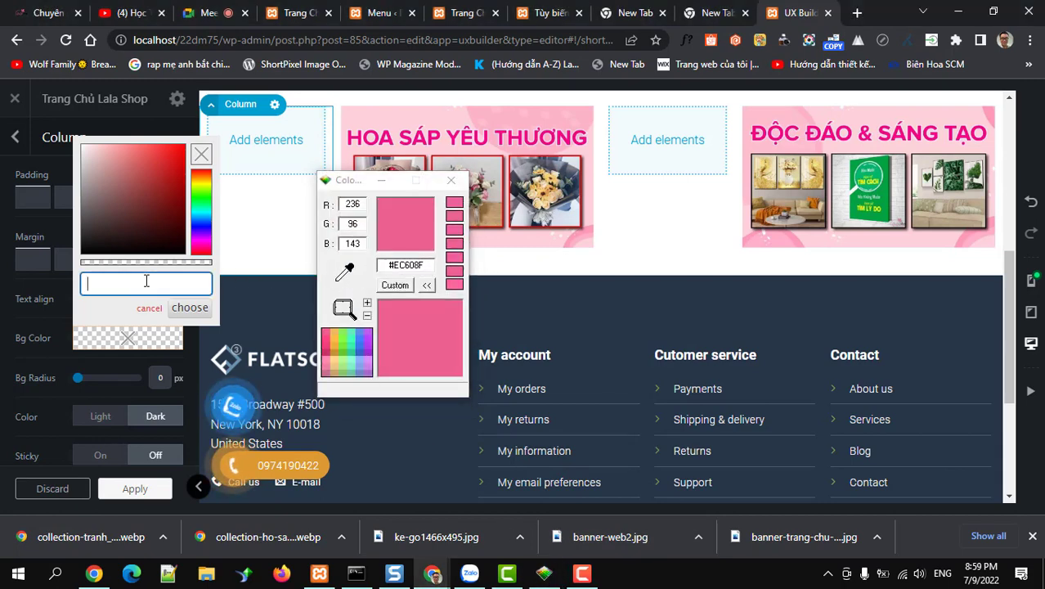
{"action": "type", "text": "rgb(236, 96, 143)"}
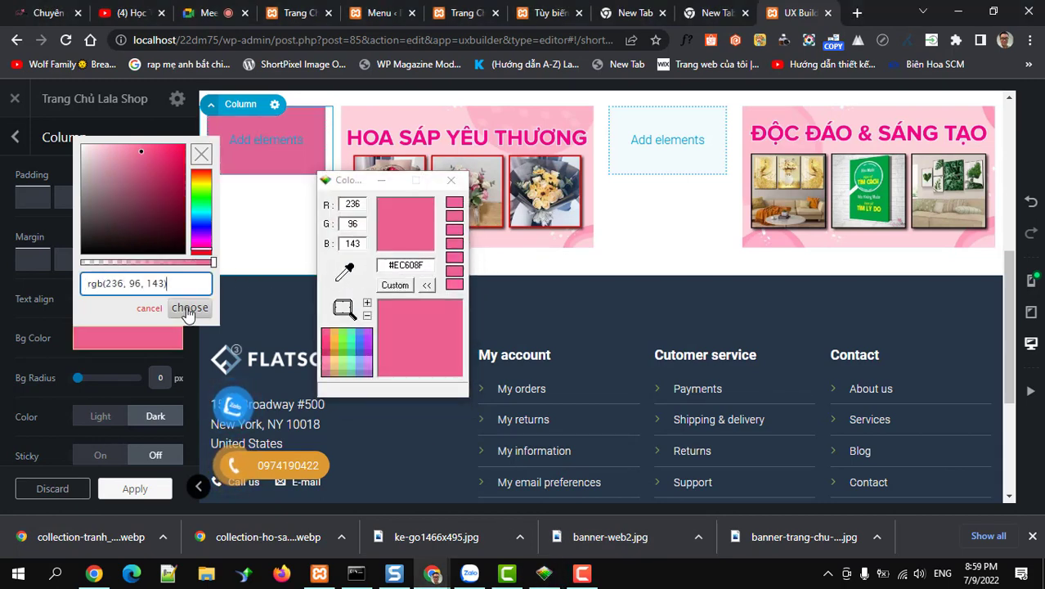
{"action": "left_click", "coordinate": [189, 309]}
{"action": "mouse_move", "coordinate": [135, 329]}
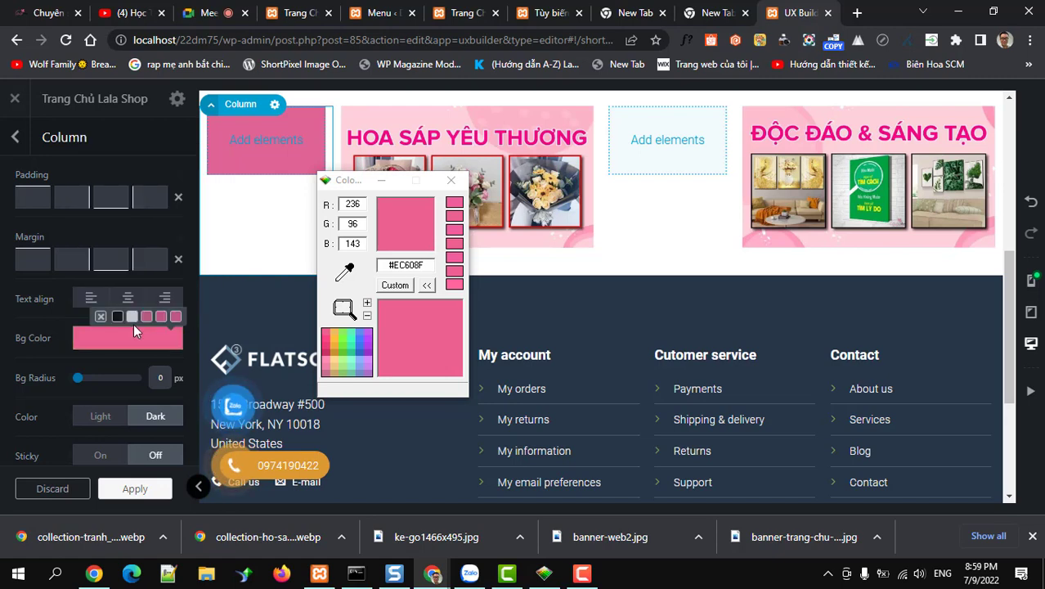
{"action": "scroll", "coordinate": [133, 324], "scroll_direction": "up", "scroll_amount": 3}
{"action": "scroll", "coordinate": [133, 323], "scroll_direction": "down", "scroll_amount": 3}
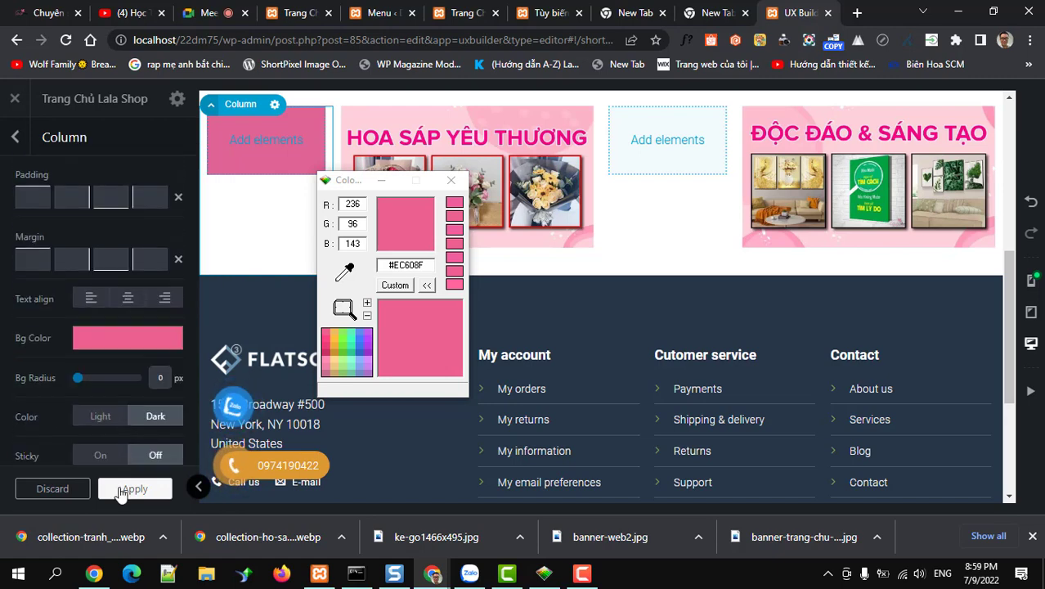
{"action": "left_click", "coordinate": [120, 491]}
- Set the four-column row's vertical alignment to Equal, minimise the desktop colour picker, and apply the row options
{"action": "left_click", "coordinate": [173, 167]}
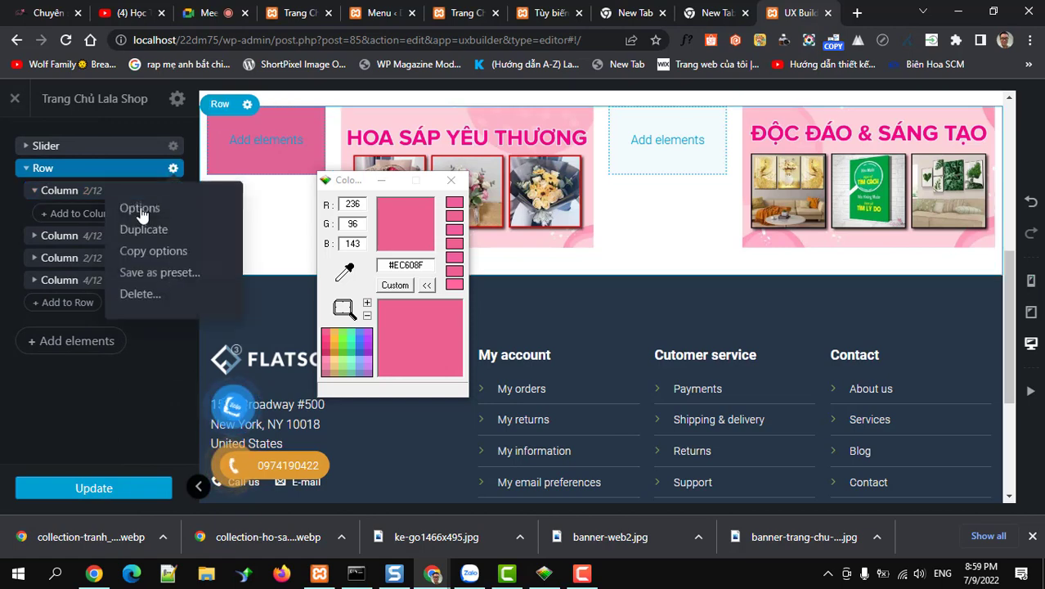
{"action": "left_click", "coordinate": [140, 211]}
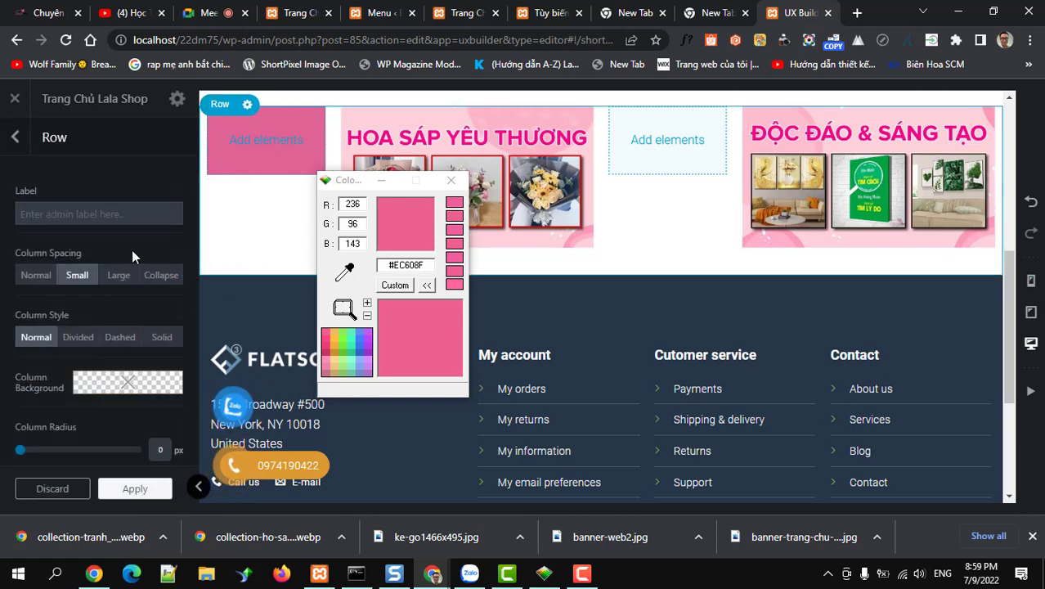
{"action": "scroll", "coordinate": [131, 251], "scroll_direction": "down", "scroll_amount": 3}
{"action": "left_click", "coordinate": [78, 420]}
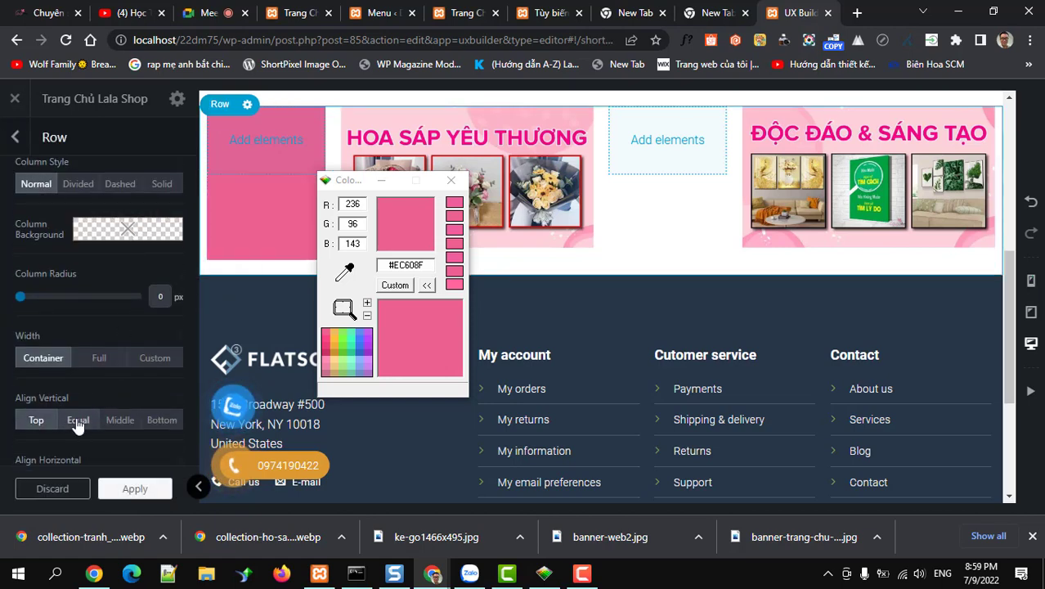
{"action": "left_click", "coordinate": [384, 182]}
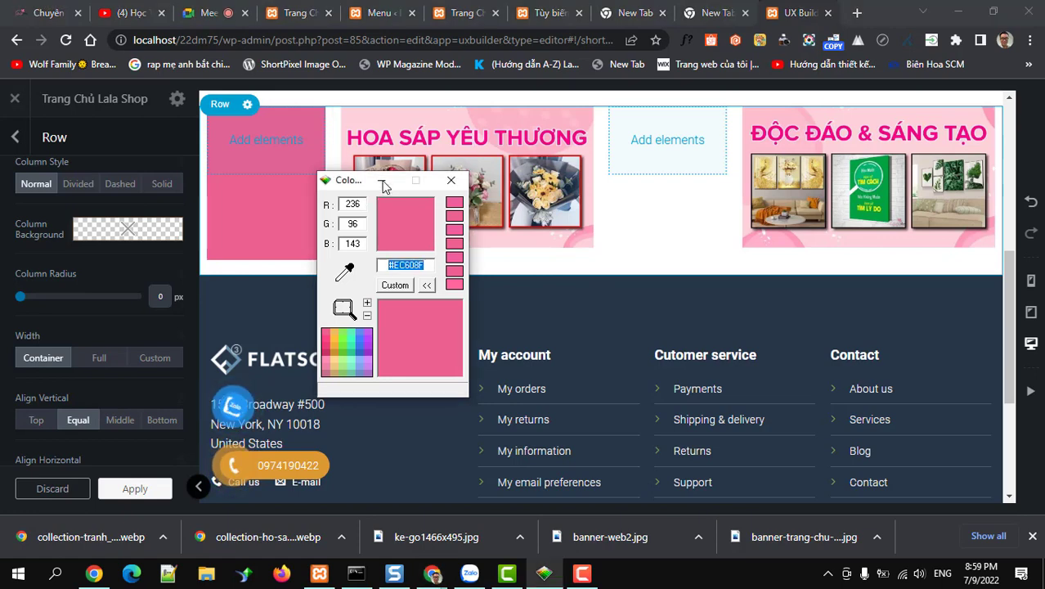
{"action": "left_click", "coordinate": [156, 444]}
{"action": "left_click", "coordinate": [135, 488]}
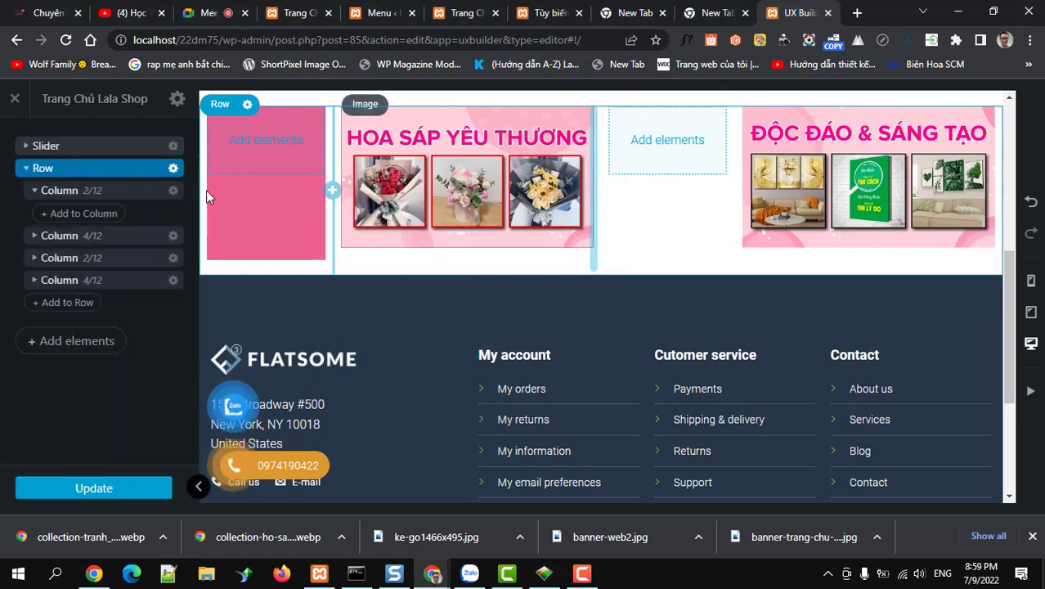
- Copy the first 2/12 column's options onto the second 2/12 column and update the page
{"action": "left_click", "coordinate": [172, 191]}
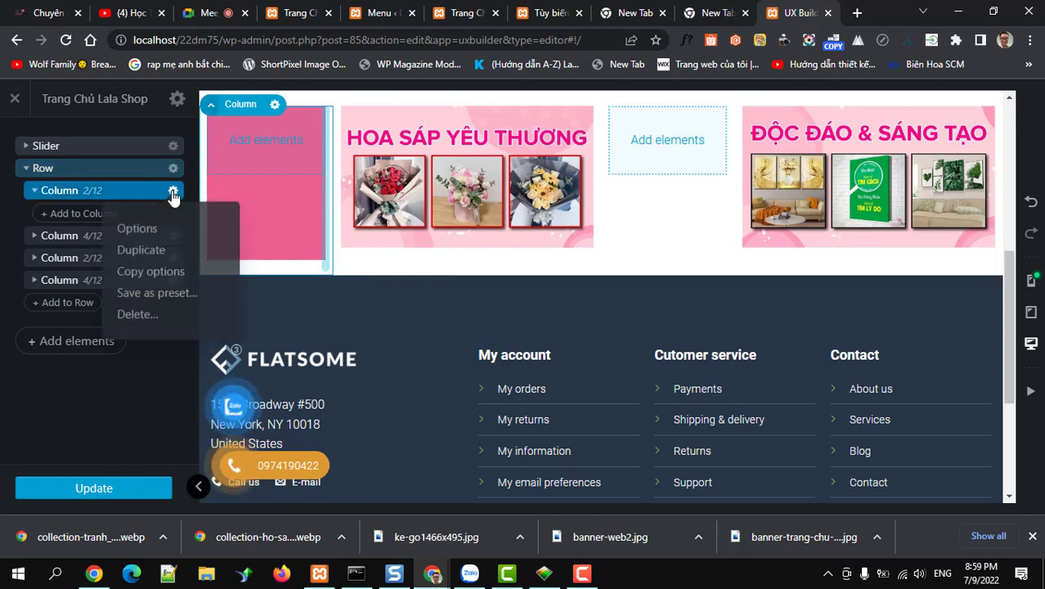
{"action": "left_click", "coordinate": [151, 272]}
{"action": "right_click", "coordinate": [143, 266]}
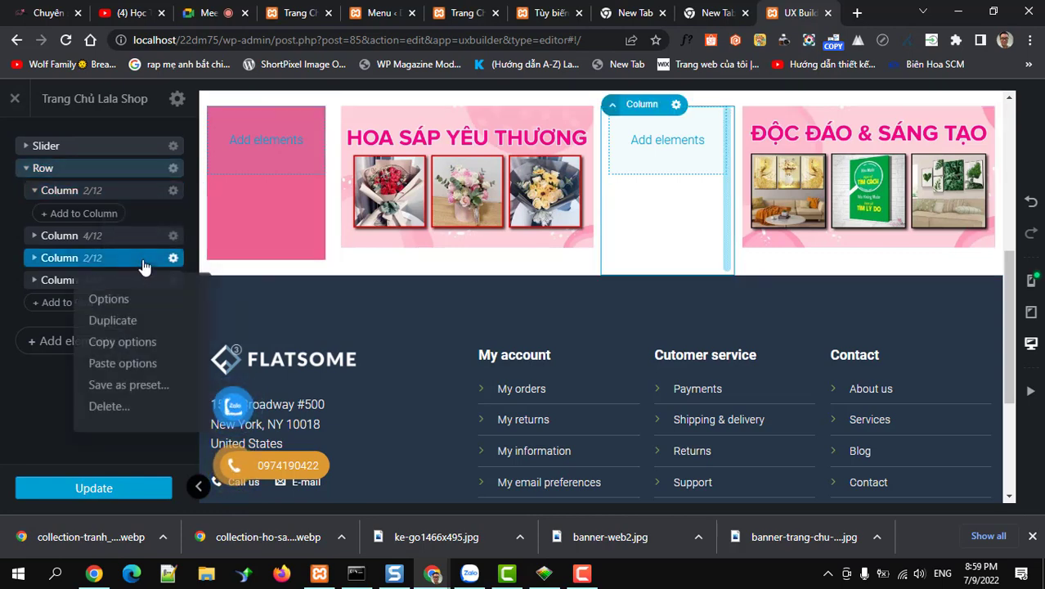
{"action": "left_click", "coordinate": [123, 366]}
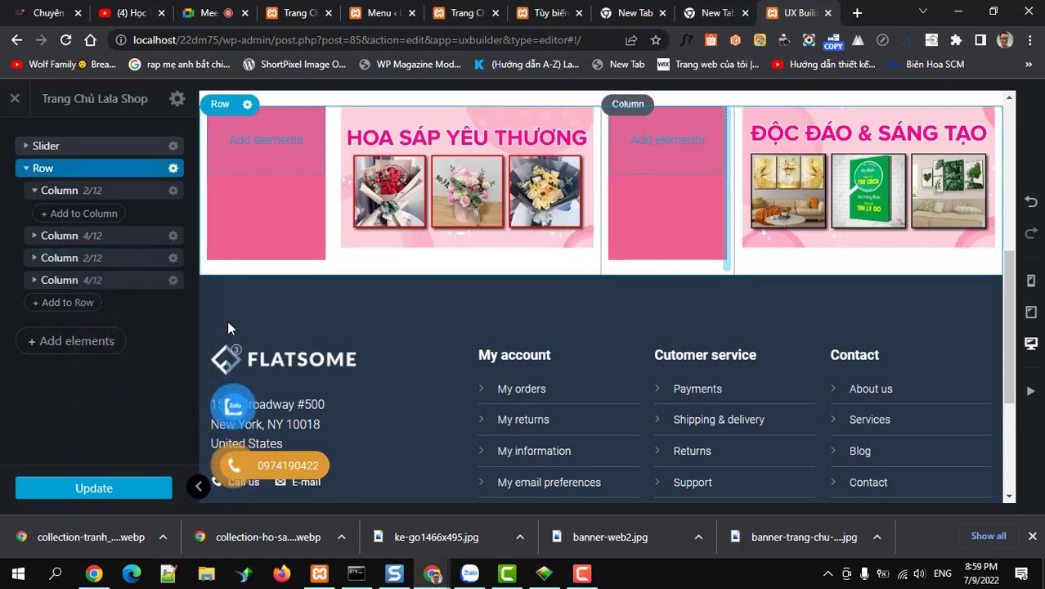
{"action": "left_click", "coordinate": [99, 490]}
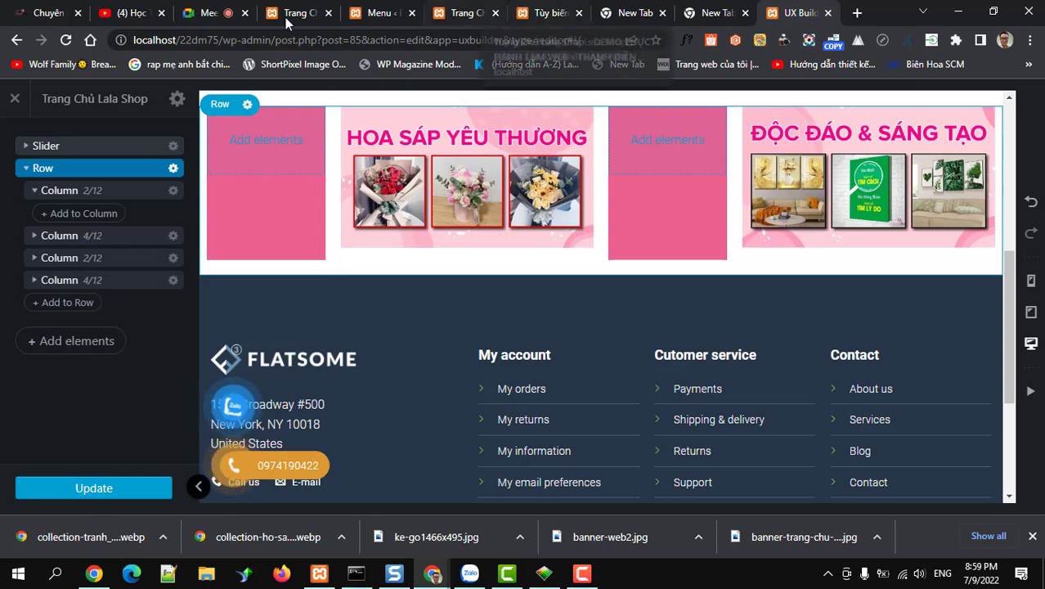
- Recheck the collection labels on lala.com.vn and add a Text element with the Đoạn preset to the first 2/12 column
{"action": "left_click", "coordinate": [36, 23]}
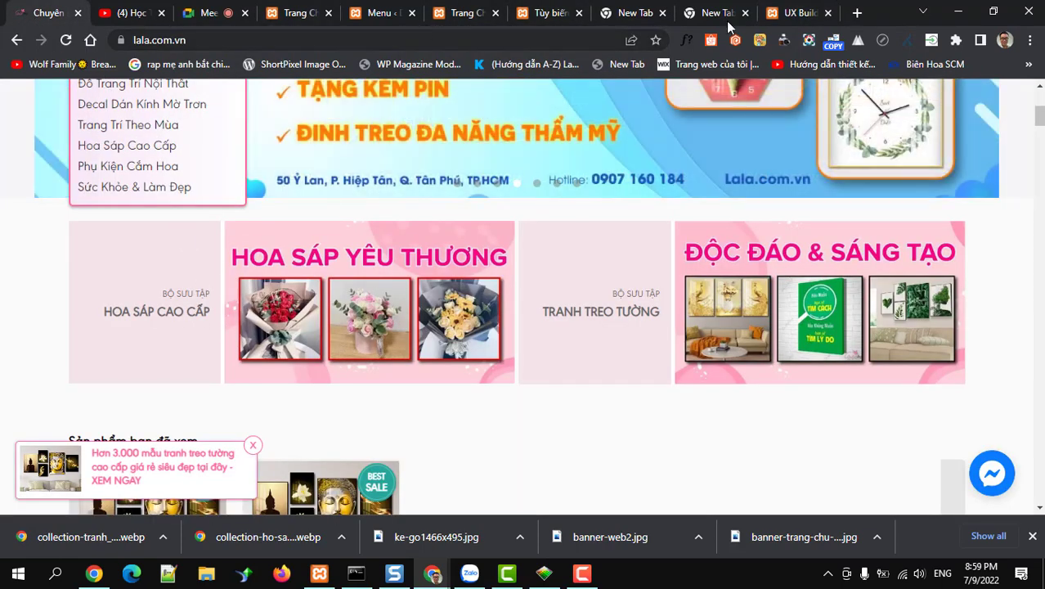
{"action": "left_click", "coordinate": [789, 15]}
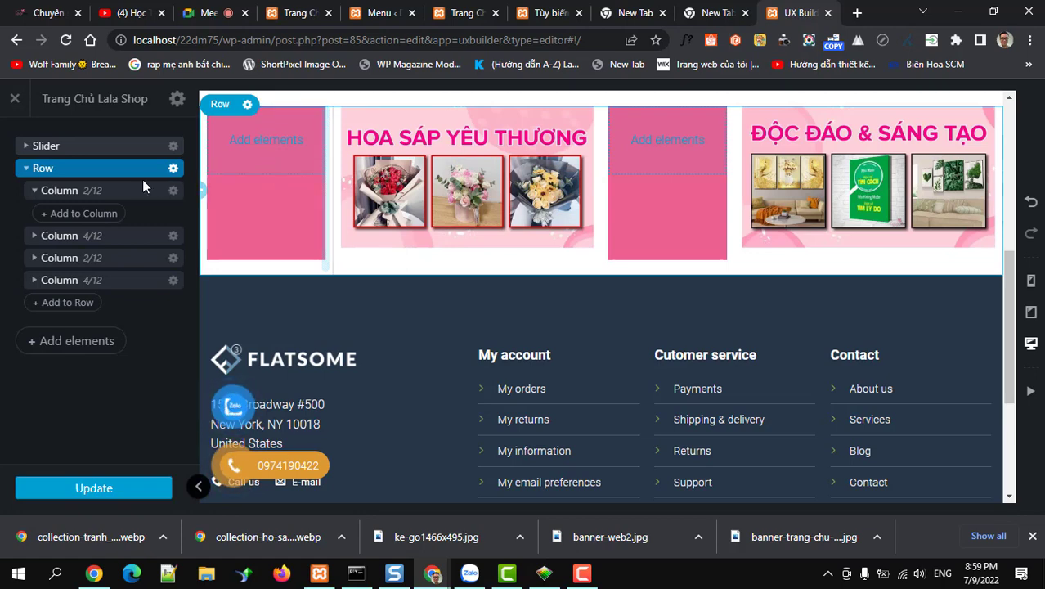
{"action": "left_click", "coordinate": [84, 213]}
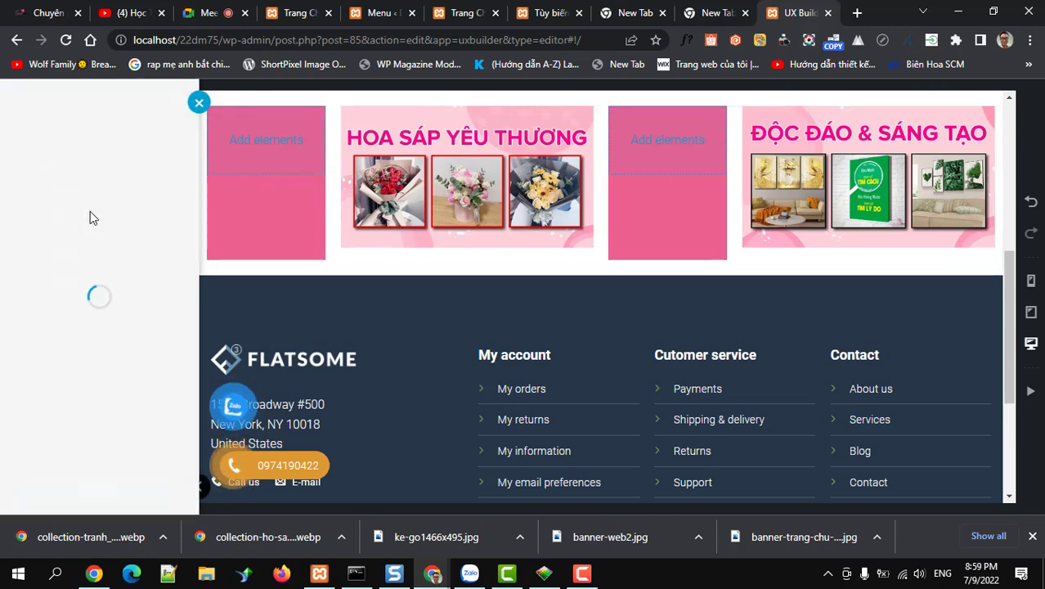
{"action": "type", "text": "tex"}
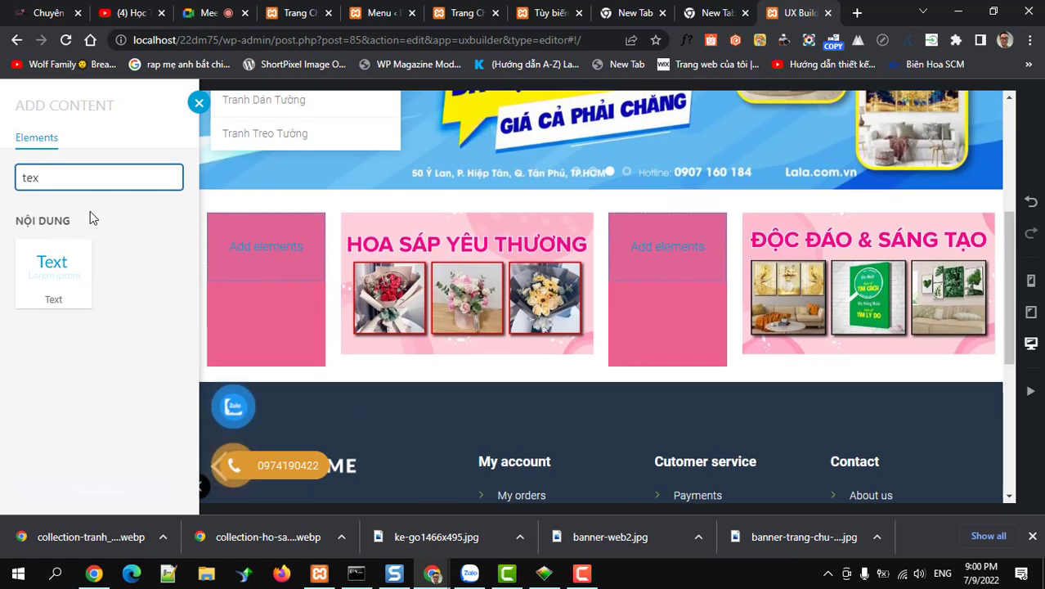
{"action": "left_click", "coordinate": [70, 280]}
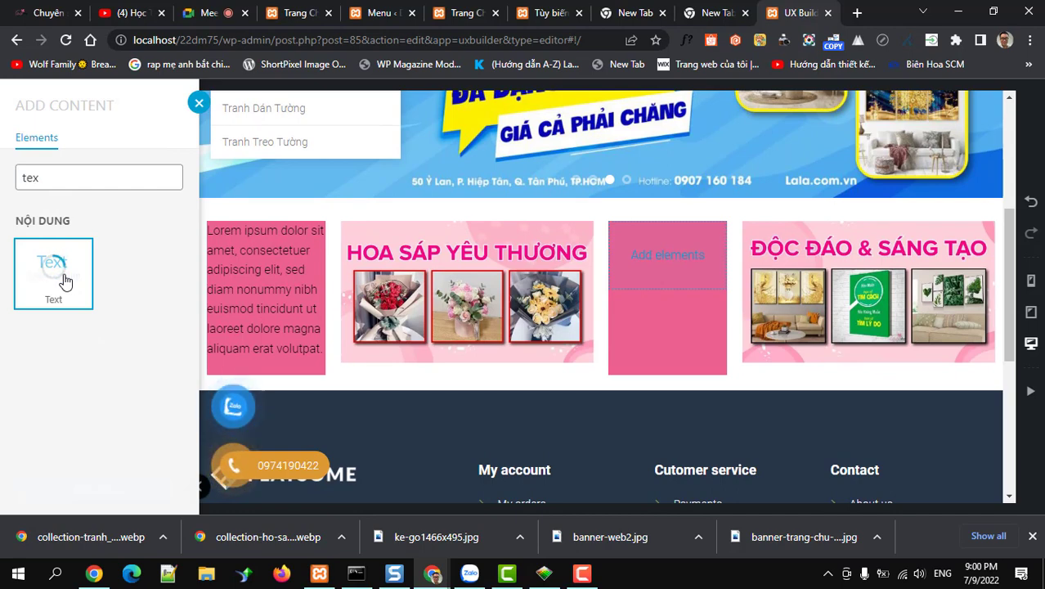
{"action": "scroll", "coordinate": [106, 448], "scroll_direction": "down", "scroll_amount": 1}
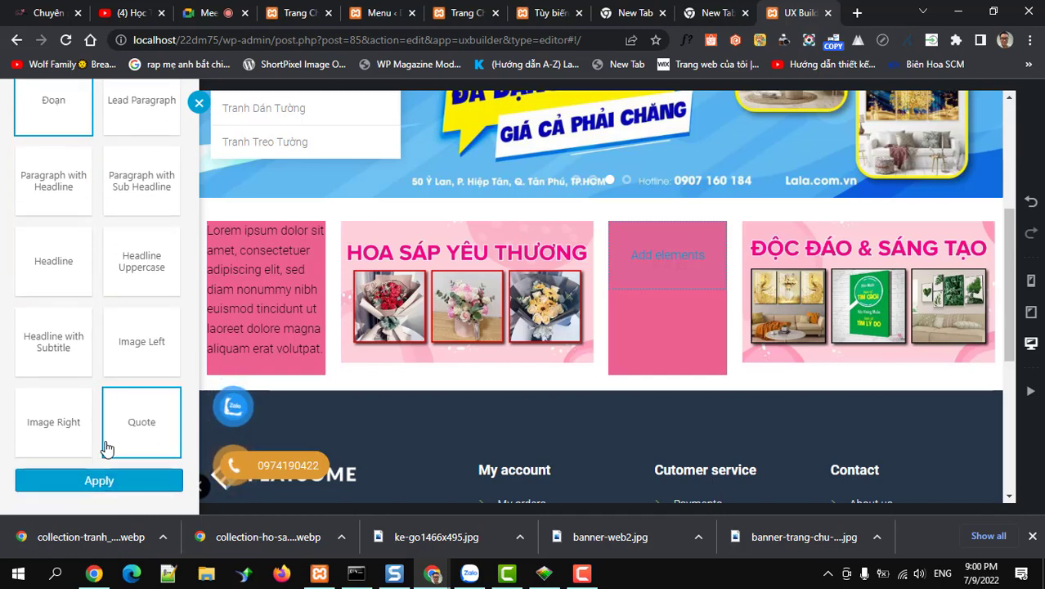
{"action": "left_click", "coordinate": [103, 481]}
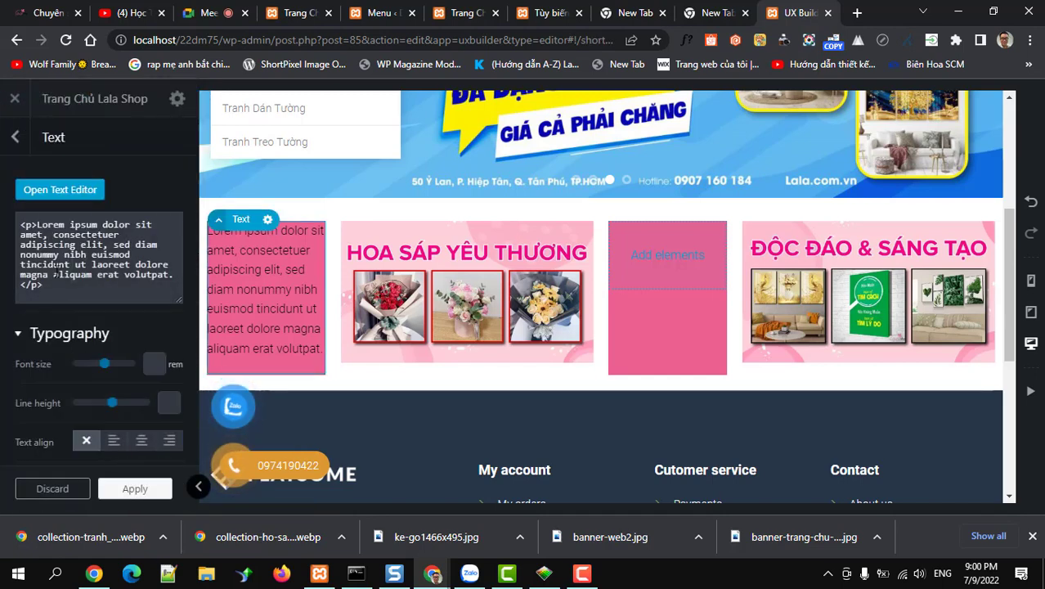
- Replace the new element's placeholder text with two lines, "Bộ sưu tập" and "HOA CAO CẤP", consulting the label wording on lala.com.vn
{"action": "left_click", "coordinate": [49, 189]}
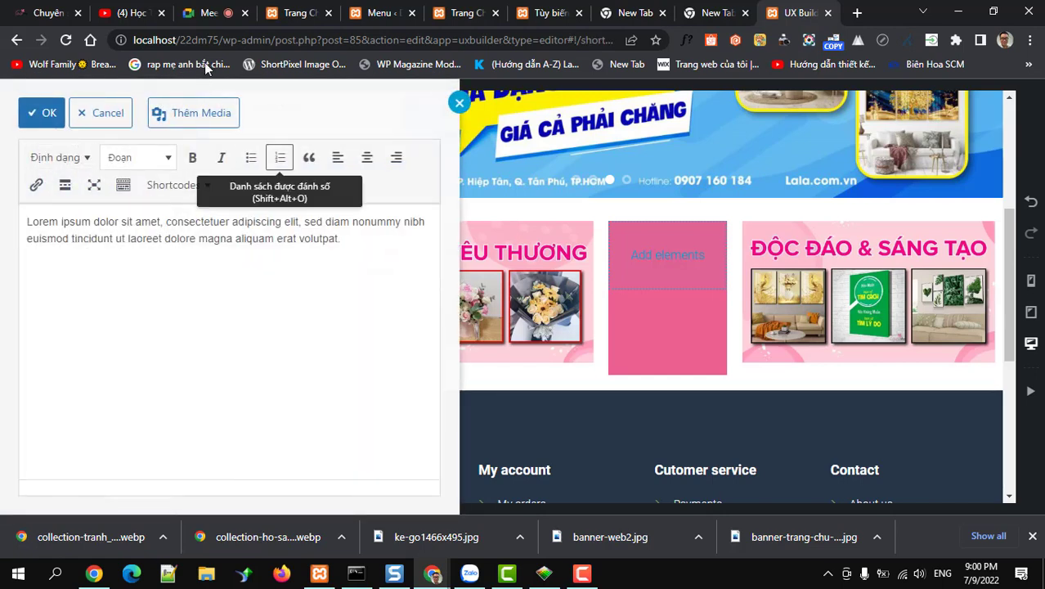
{"action": "left_click", "coordinate": [55, 12]}
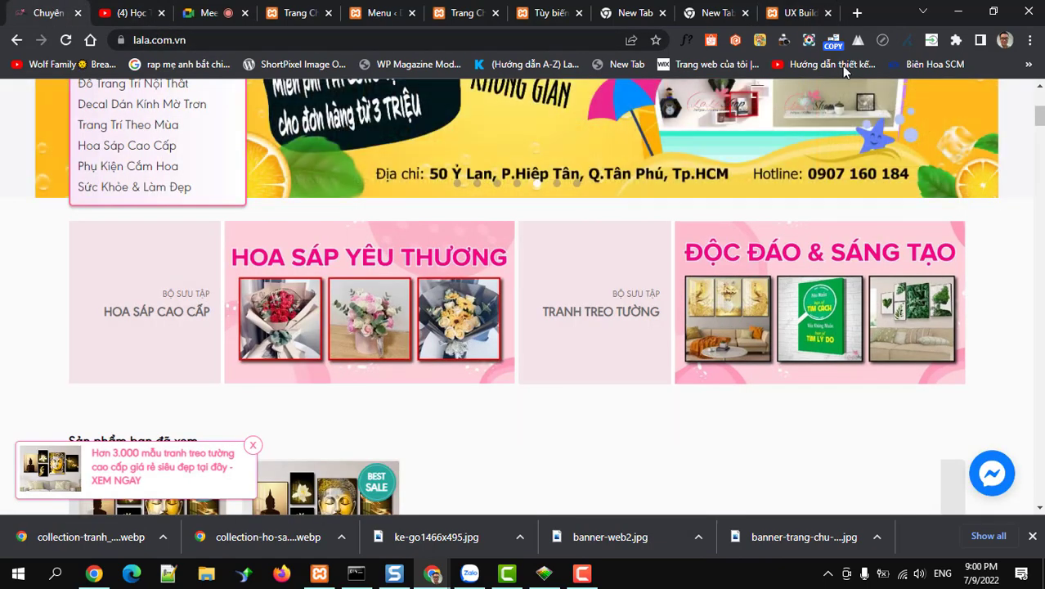
{"action": "left_click", "coordinate": [795, 12]}
{"action": "key", "text": "ctrl+a"}
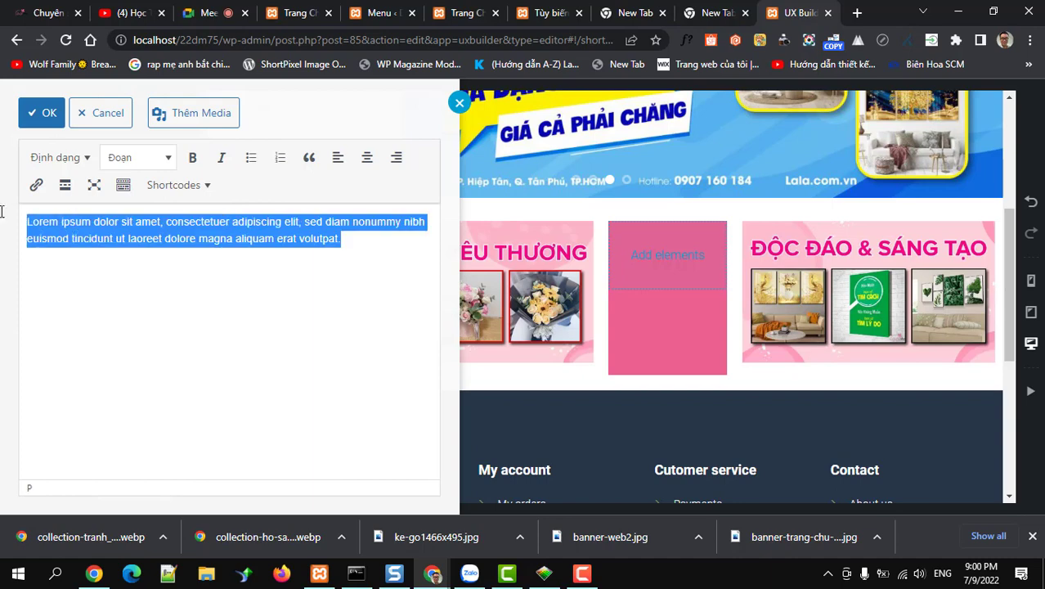
{"action": "type", "text": "Bộ sưu tập"}
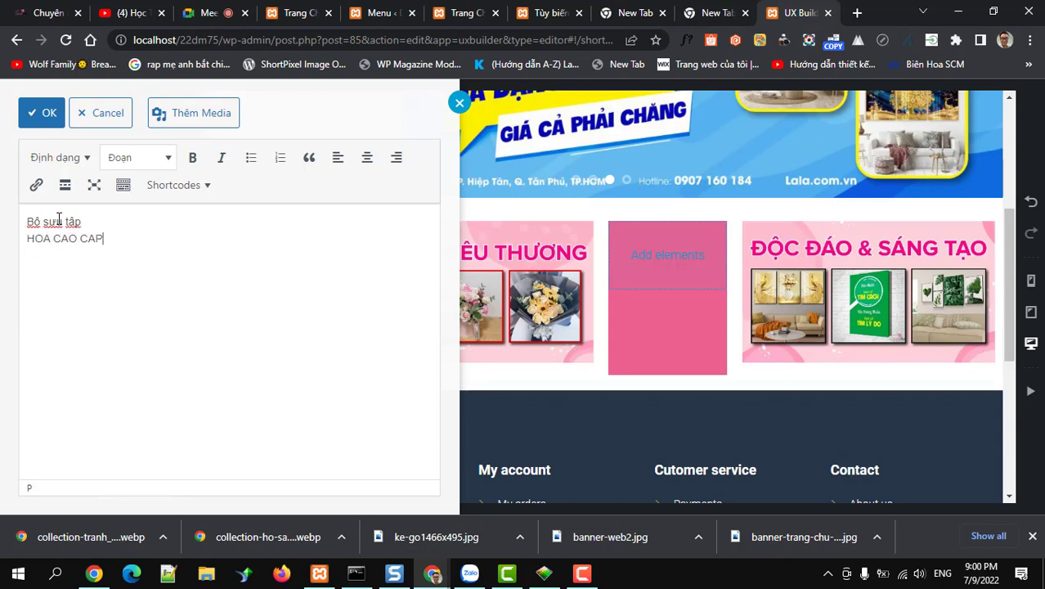
- Make both label lines bold, format them as Tiêu đề 3, and apply the Text element's changes
{"action": "key", "text": "ctrl+a"}
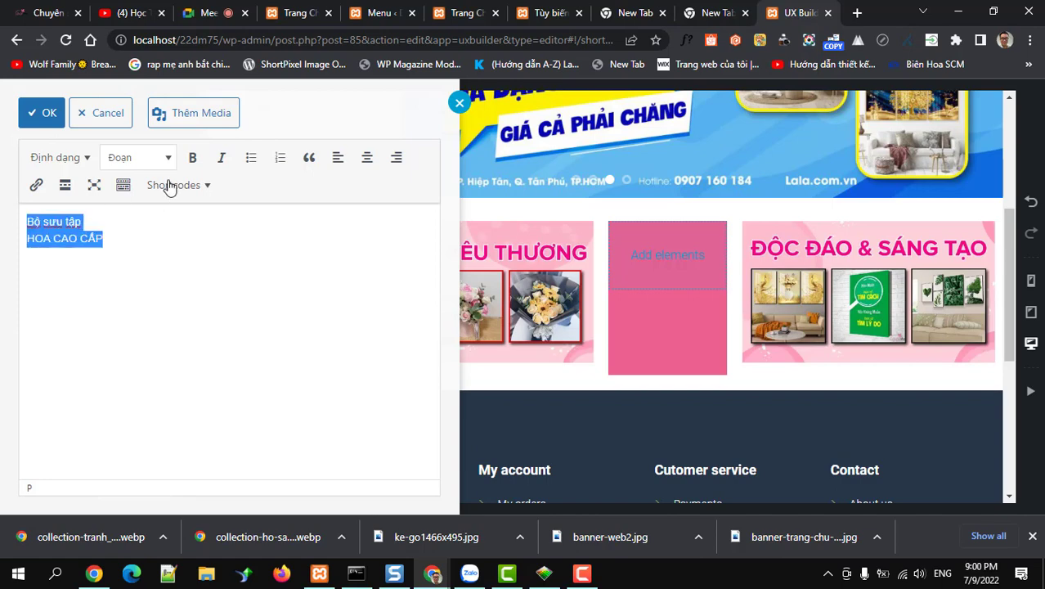
{"action": "left_click", "coordinate": [192, 157]}
{"action": "left_click_drag", "start_coordinate": [131, 247], "coordinate": [3, 236]}
{"action": "left_click", "coordinate": [146, 158]}
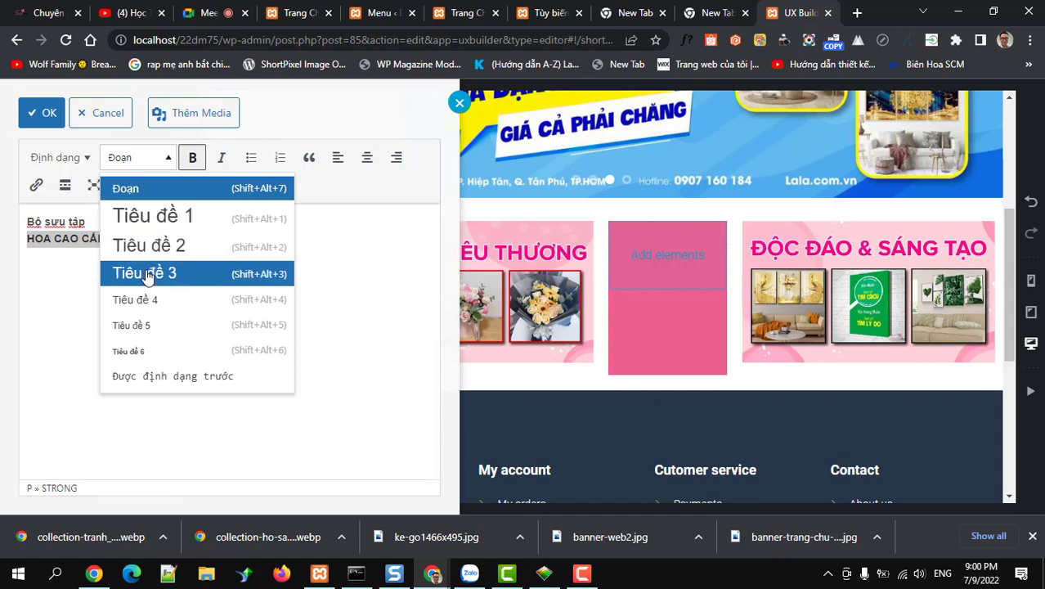
{"action": "left_click", "coordinate": [147, 273]}
{"action": "left_click", "coordinate": [114, 228]}
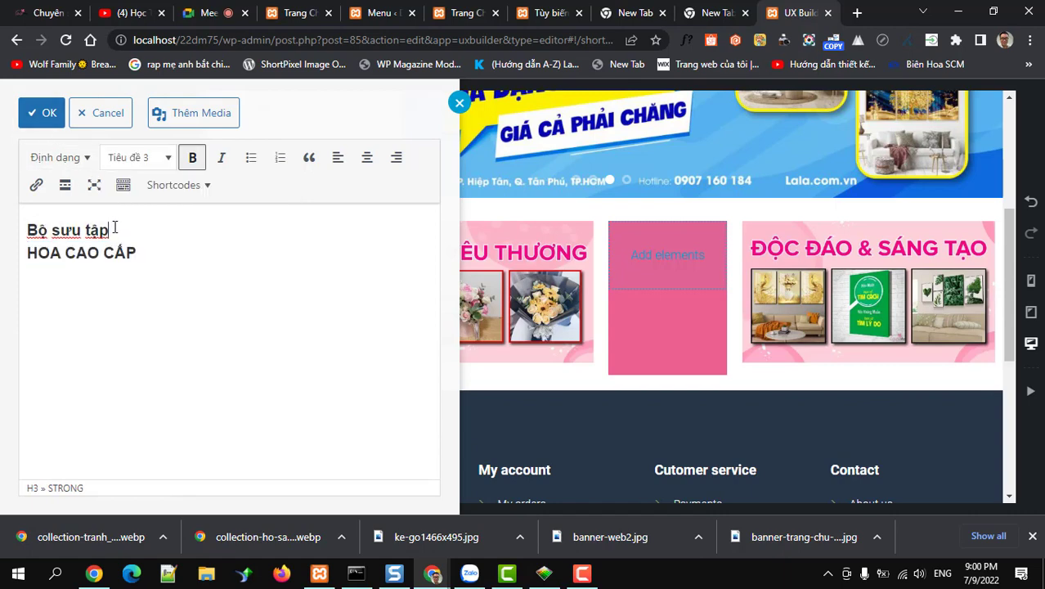
{"action": "left_click", "coordinate": [41, 113]}
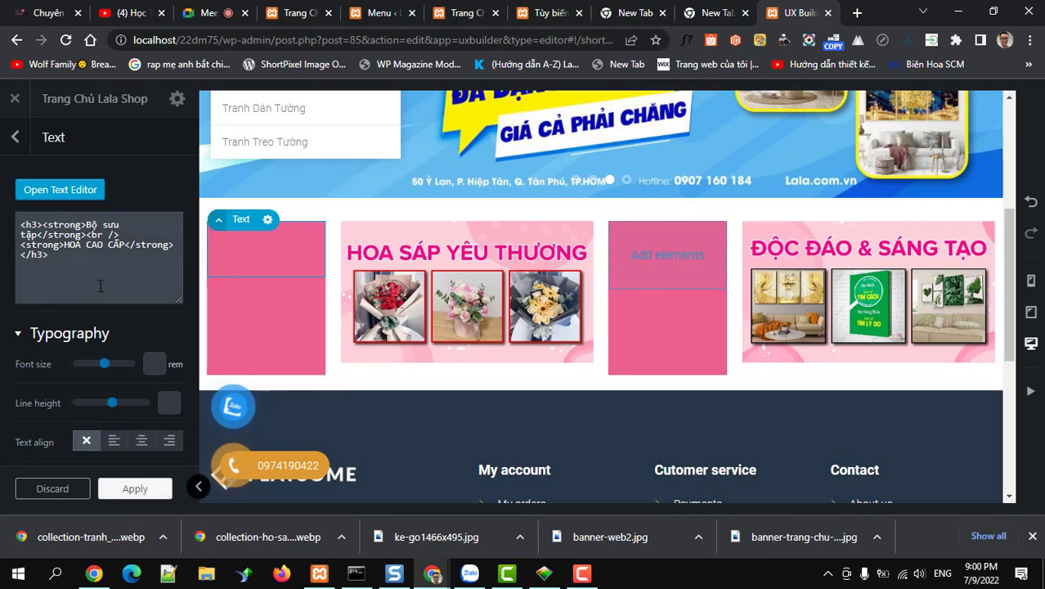
{"action": "scroll", "coordinate": [113, 348], "scroll_direction": "down", "scroll_amount": 2}
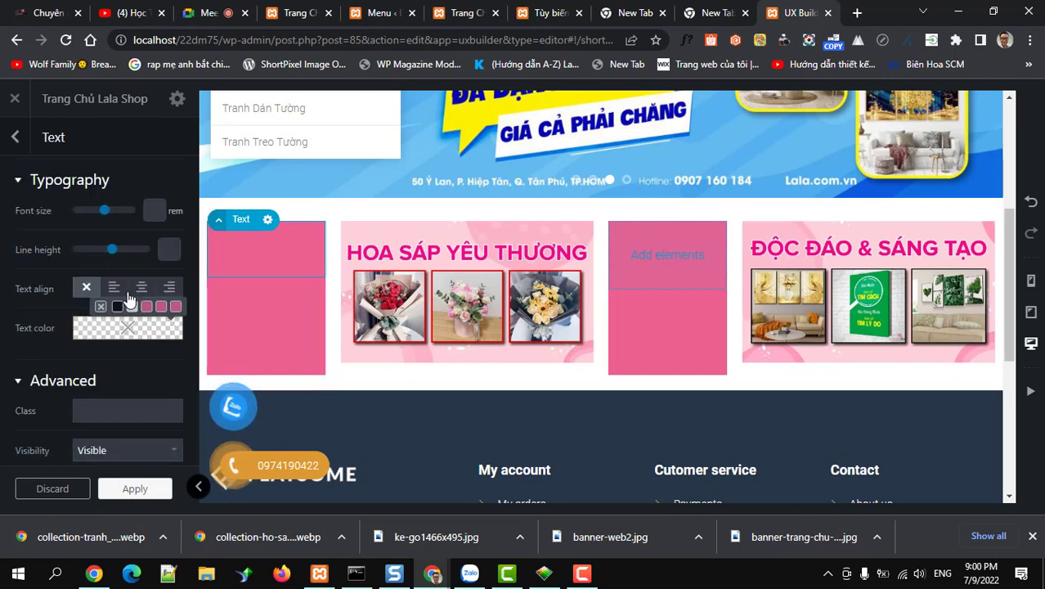
{"action": "mouse_move", "coordinate": [108, 331]}
{"action": "left_click", "coordinate": [131, 487]}
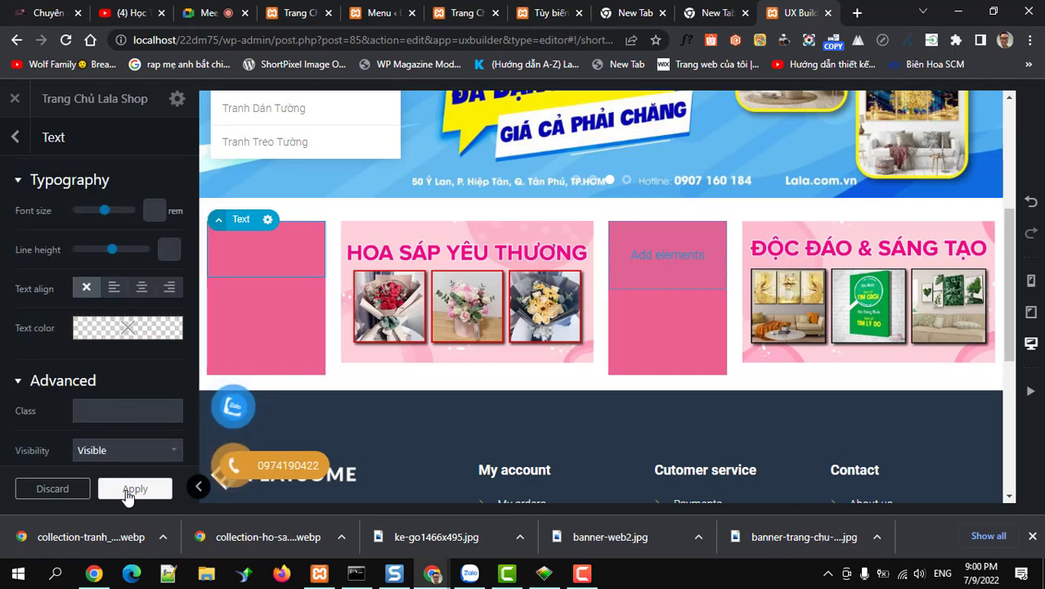